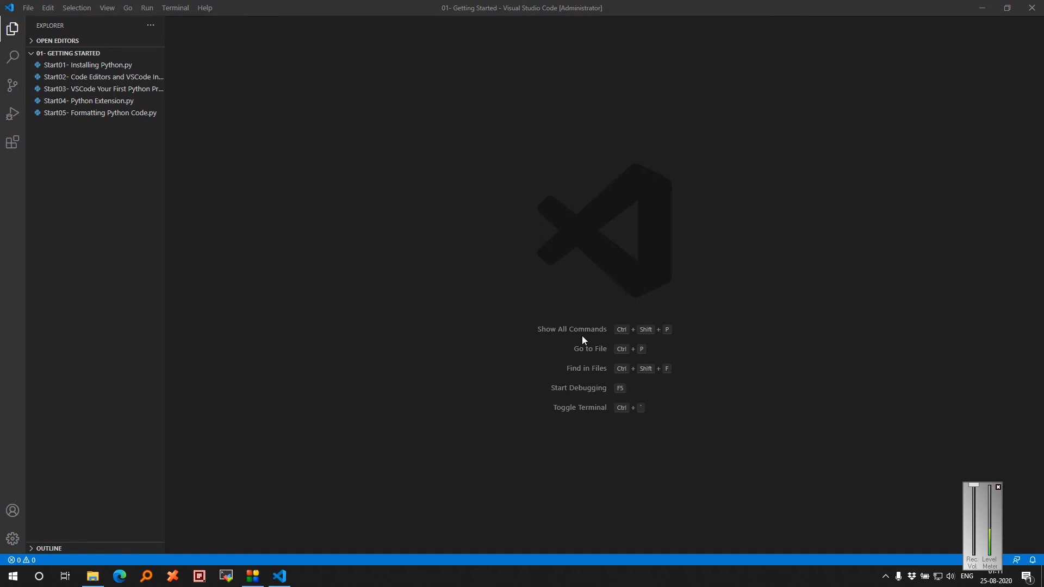
Launch WinSCP from the program search box and log in to the saved server site.
key(alt+space)
key(Return)
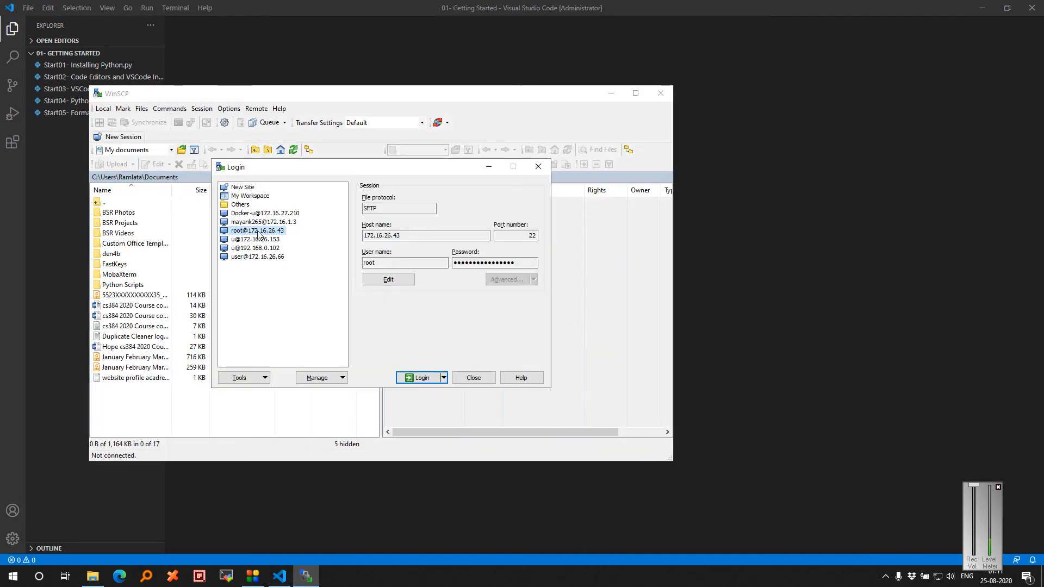
double_click(257, 231)
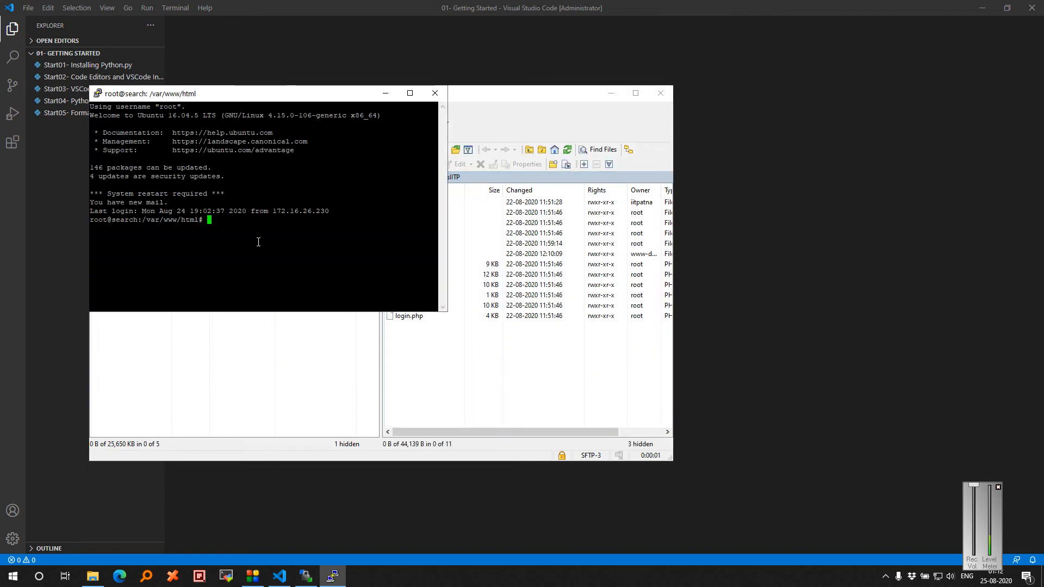
Maximize PuTTY, run python3, and highlight the command and its Python 3.5.2 banner.
click(410, 93)
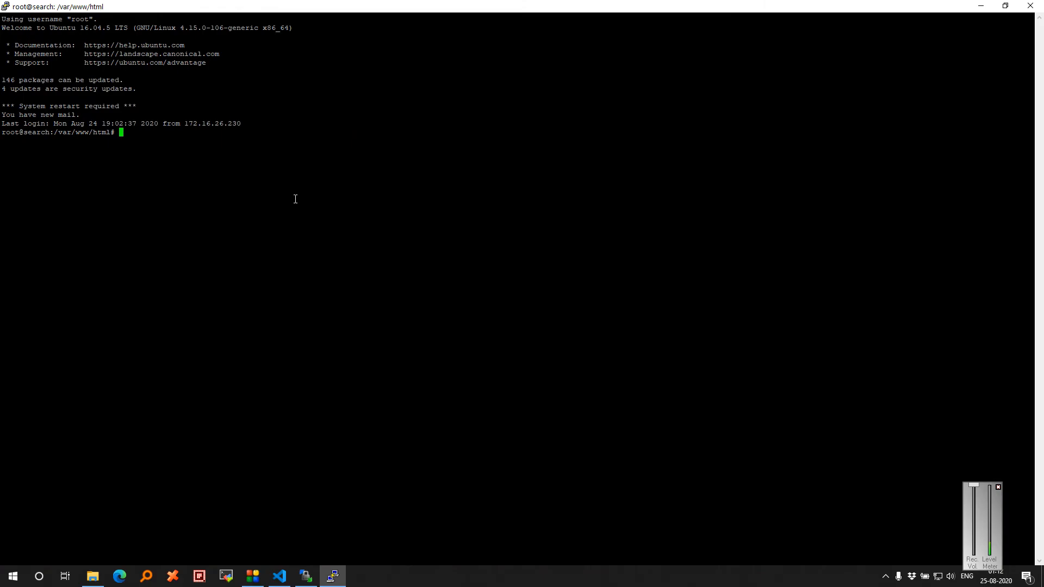
text(python3)
key(Return)
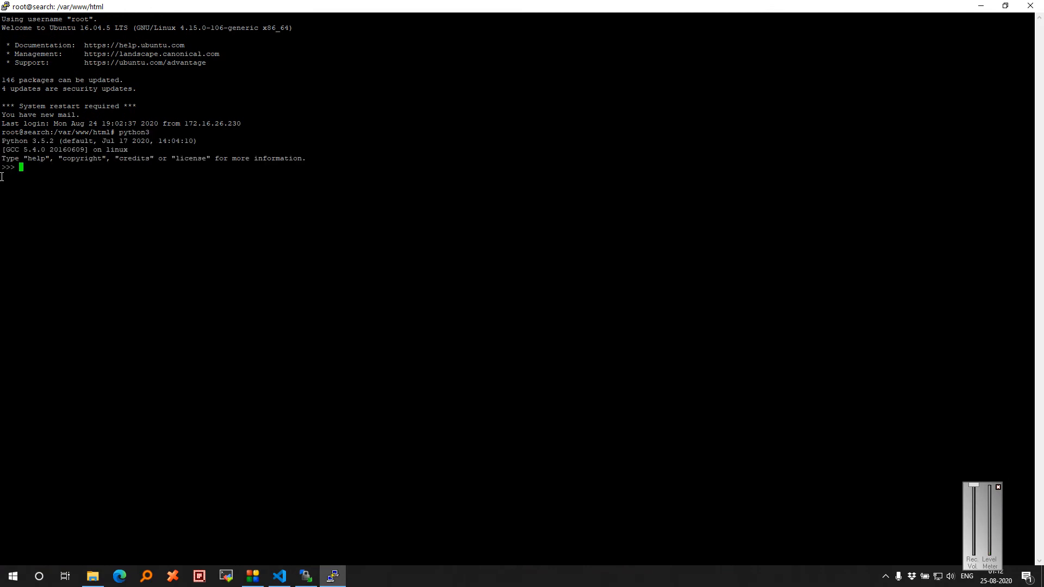
text(~)
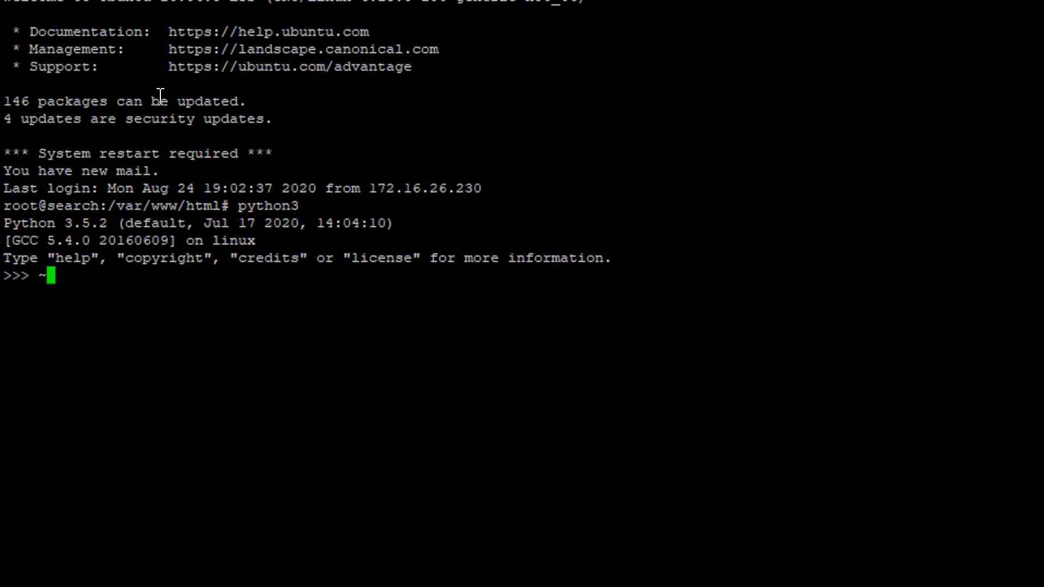
drag(233, 207, 299, 208)
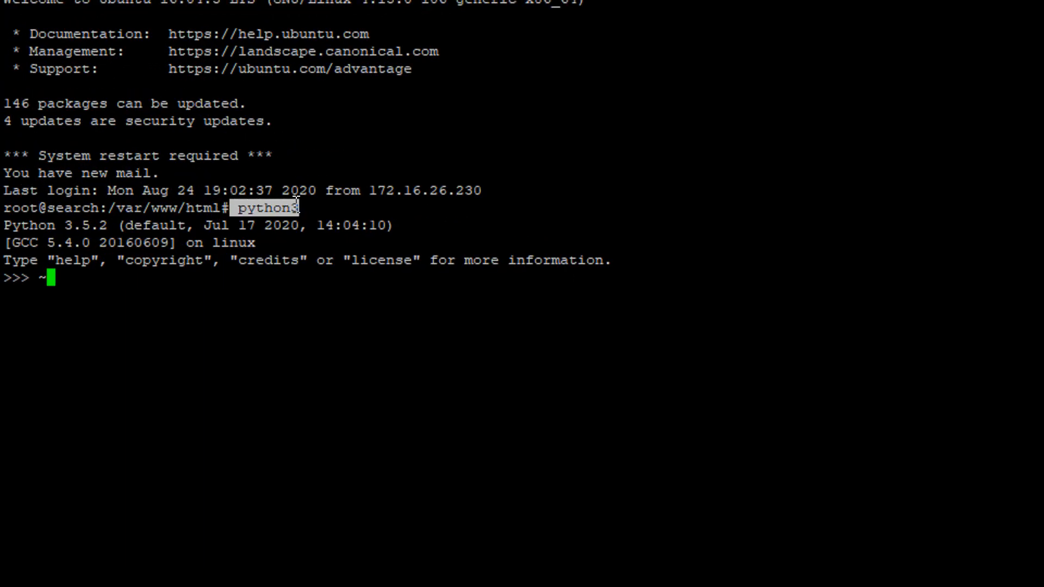
drag(5, 223, 438, 227)
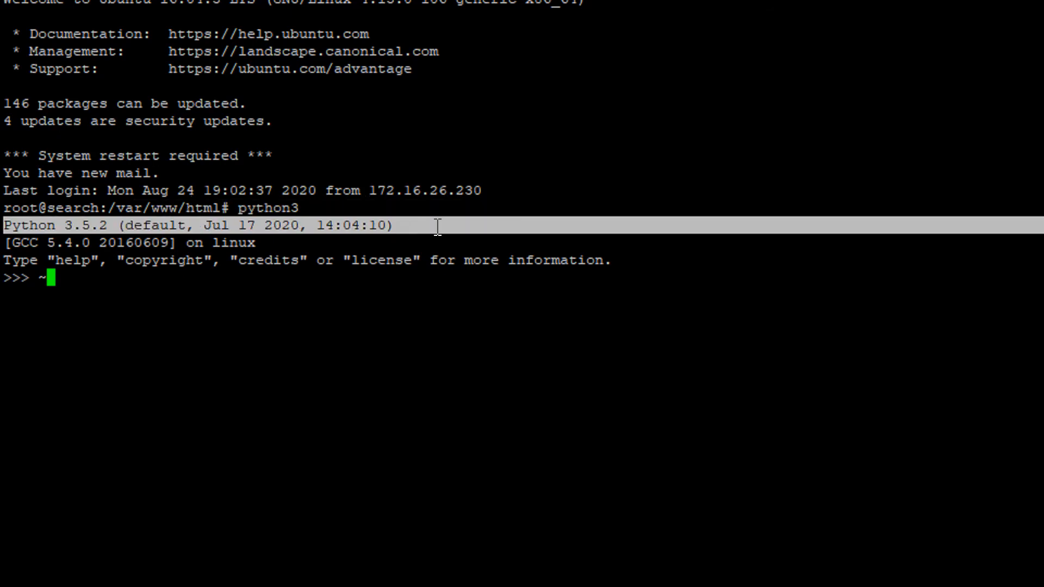
Remove the stray ~ and suspend the Python interpreter with Ctrl+Z.
click(106, 285)
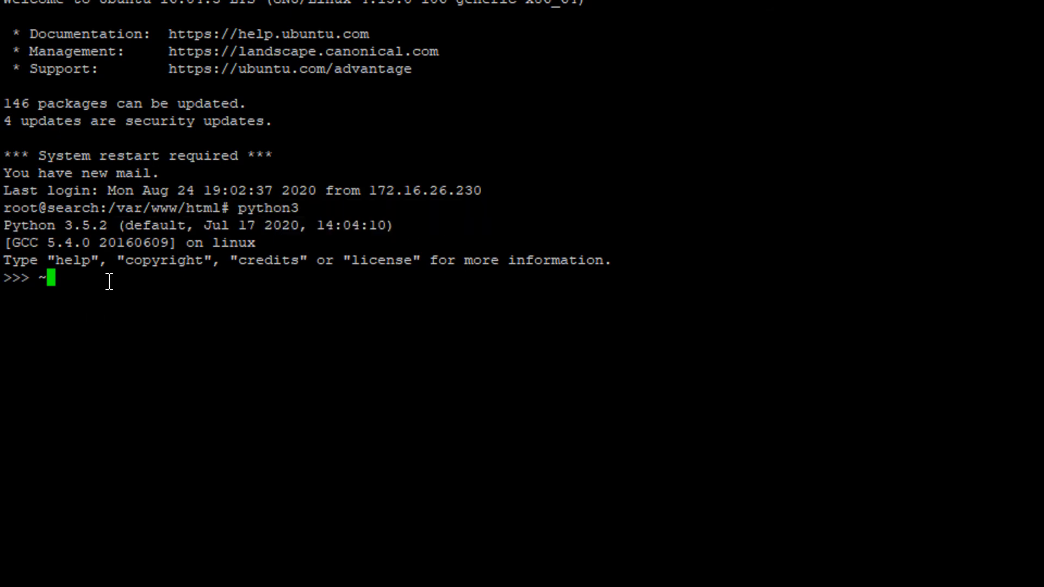
key(BackSpace)
key(ctrl+z)
Run python -V and python3 -V to print the server's Python versions.
text(python -V)
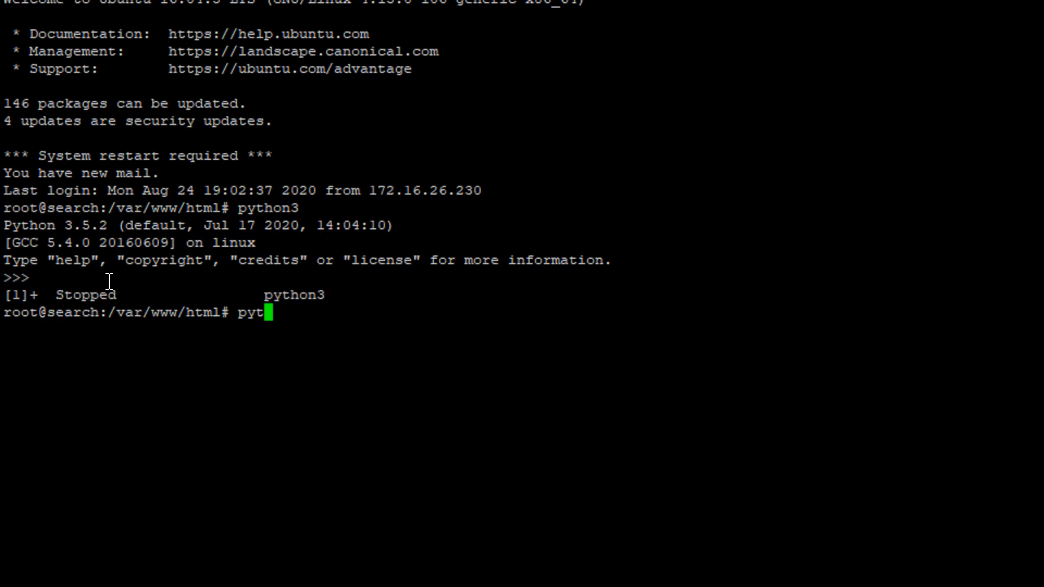
key(Return)
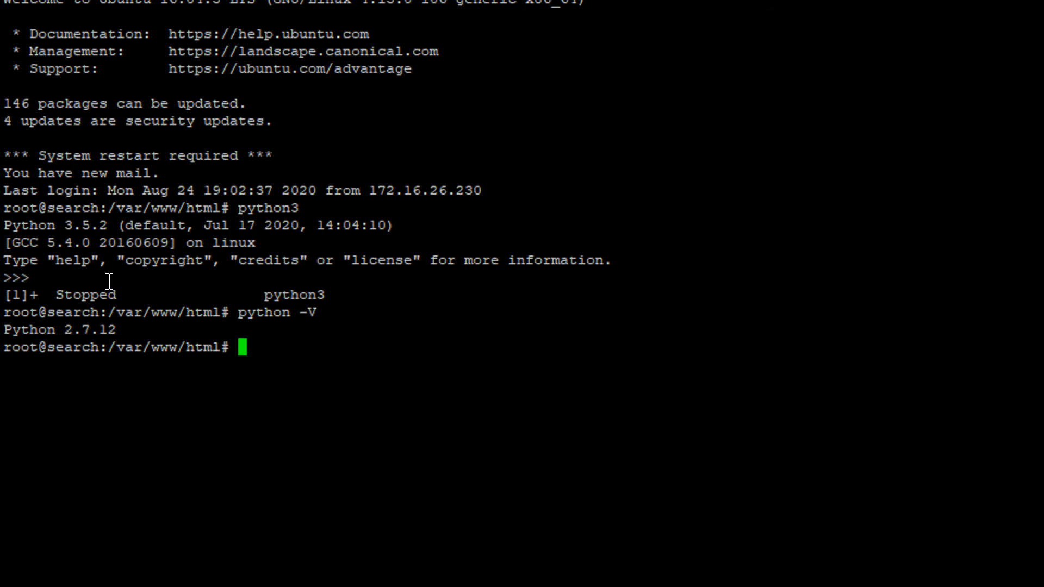
text(python3 -V)
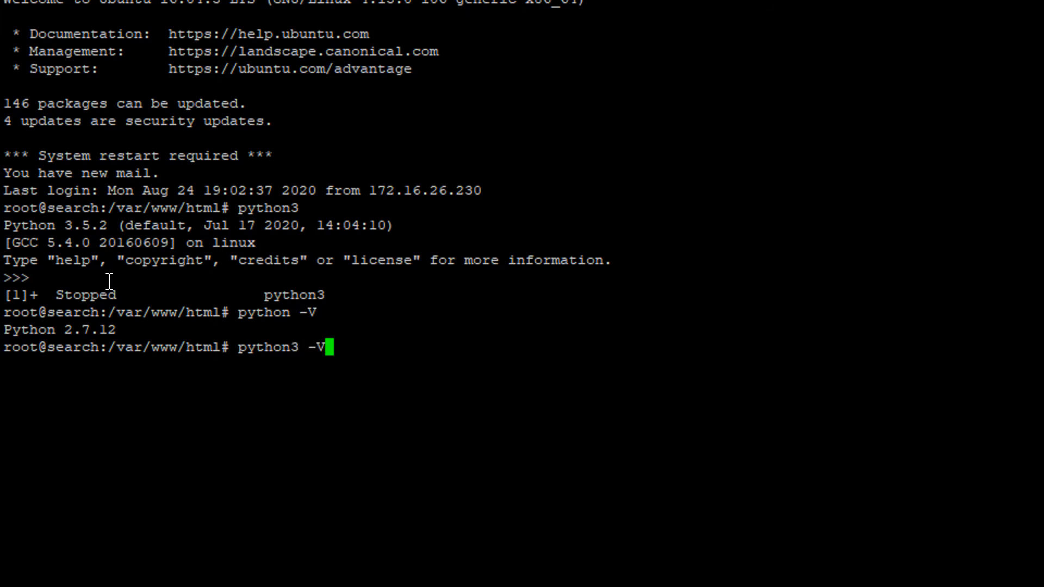
key(Return)
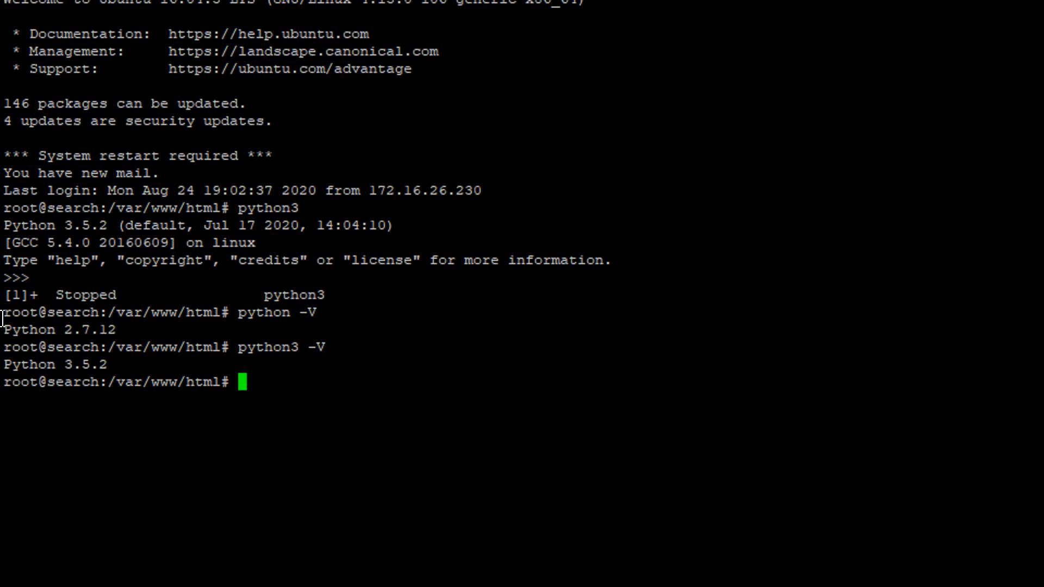
Highlight each version command and its output, Python 2.7.12 and Python 3.5.2.
drag(235, 314, 190, 319)
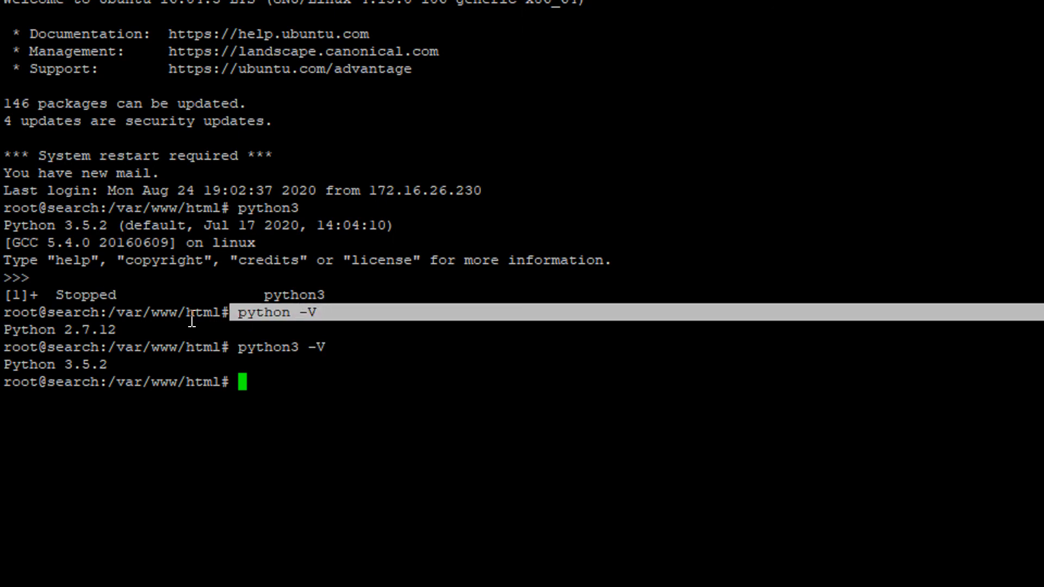
drag(4, 327, 134, 324)
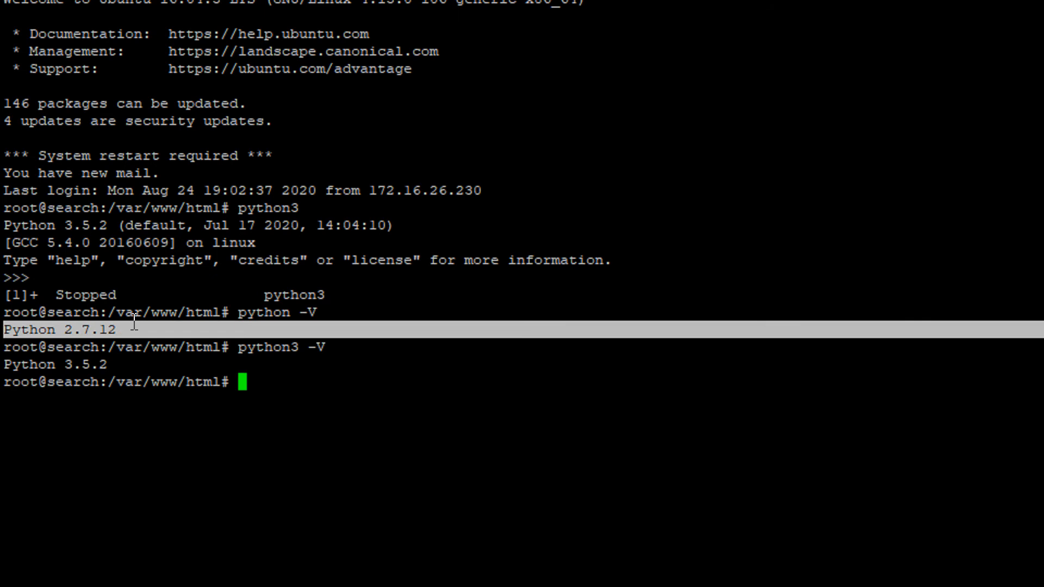
drag(222, 347, 333, 346)
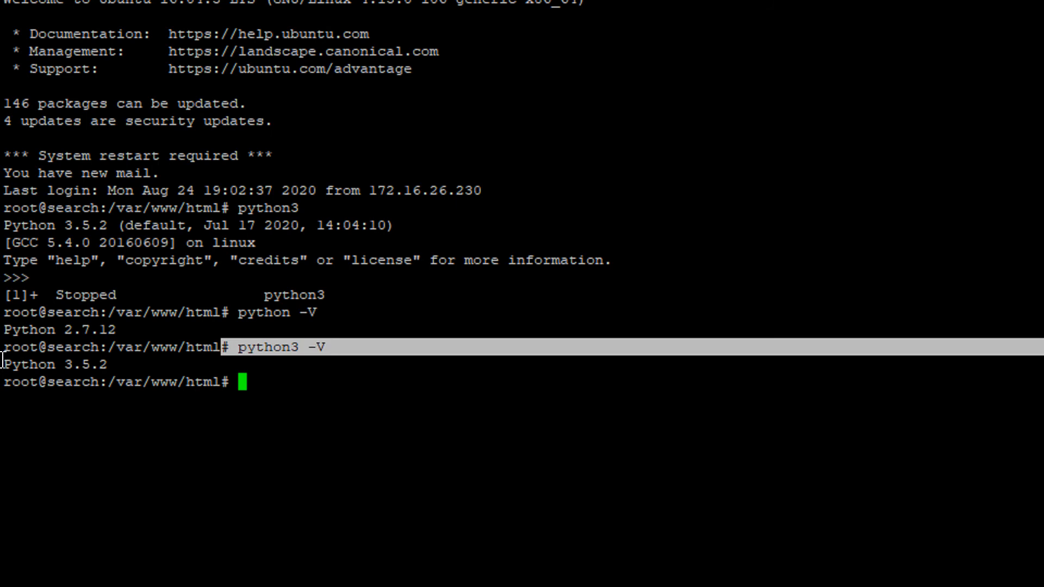
drag(3, 360, 139, 366)
click(228, 416)
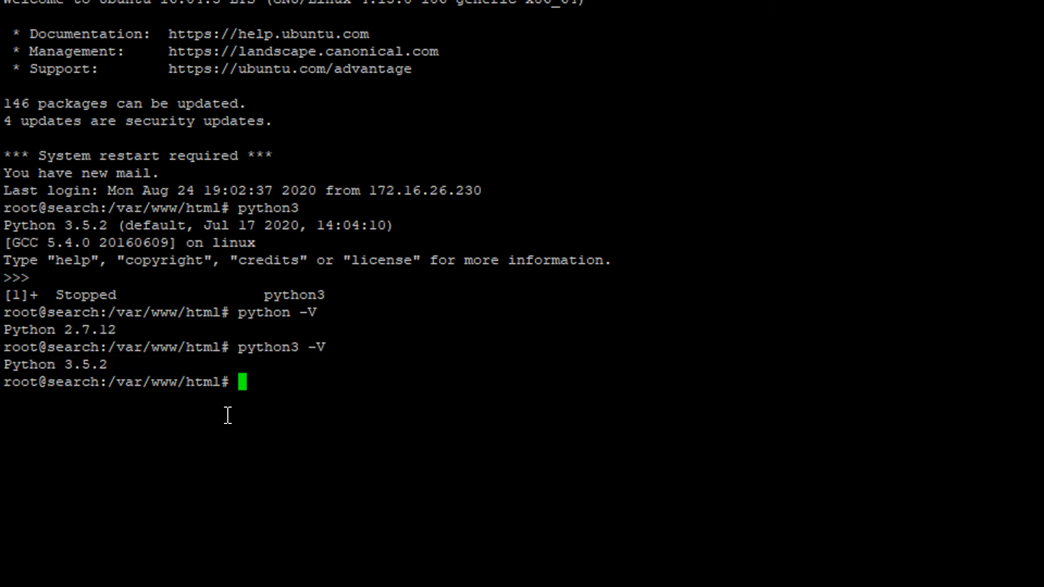
Tab-complete 'python' to list installed executables, highlighting python2.7 and python3.5.
text(python)
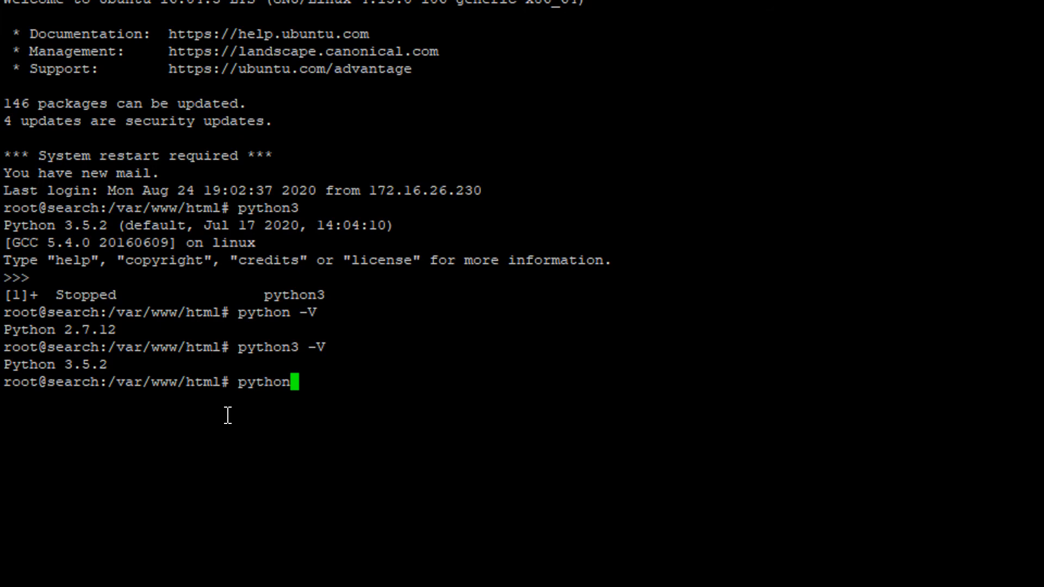
key(Tab)
key(Tab)
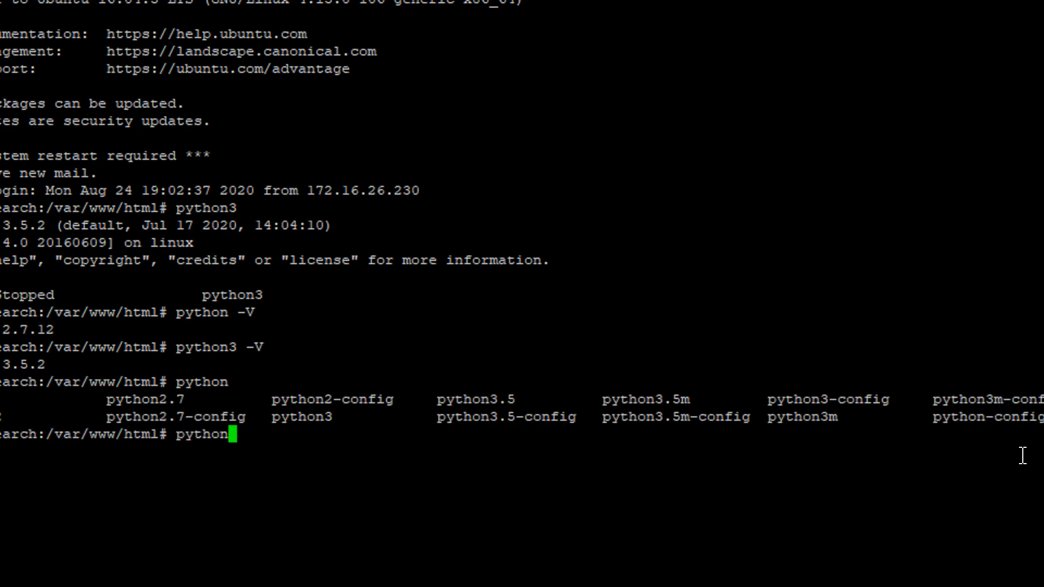
drag(80, 400, 178, 401)
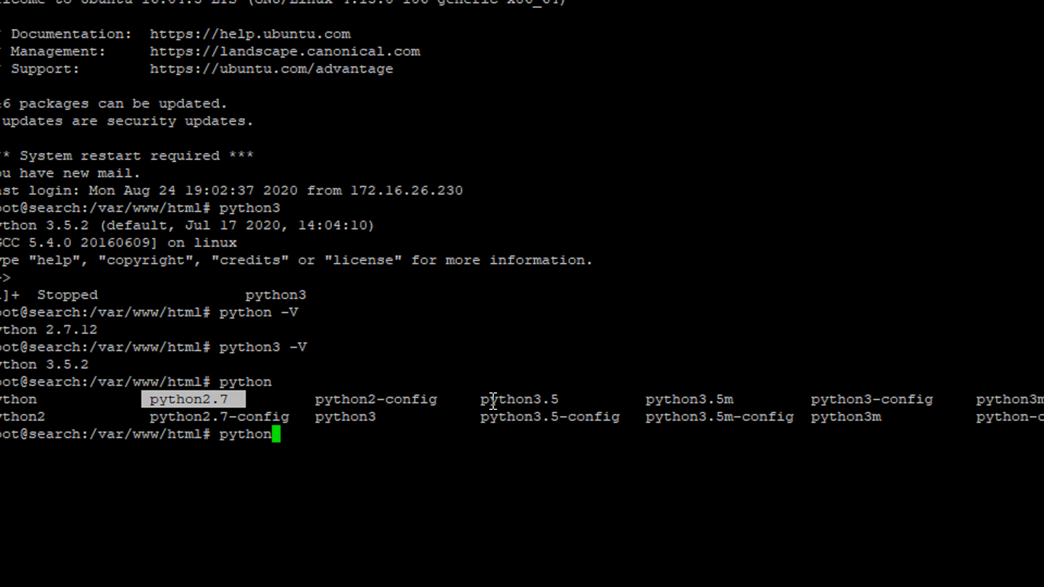
drag(481, 401, 561, 400)
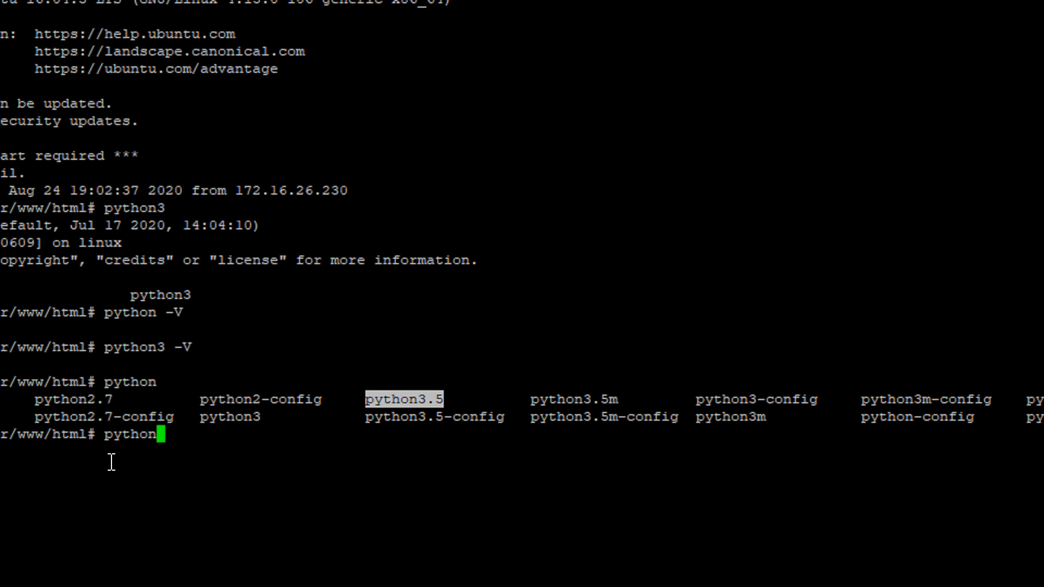
Minimize PuTTY and WinSCP, open Start01- Installing Python.py, and select the 3.7.0 release URL.
click(112, 463)
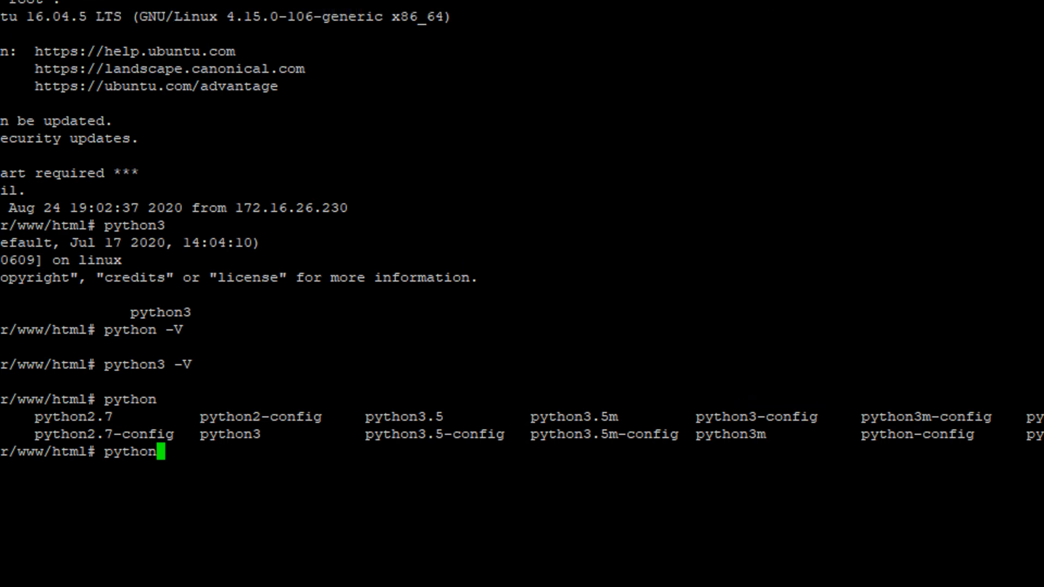
right_click(272, 0)
click(315, 82)
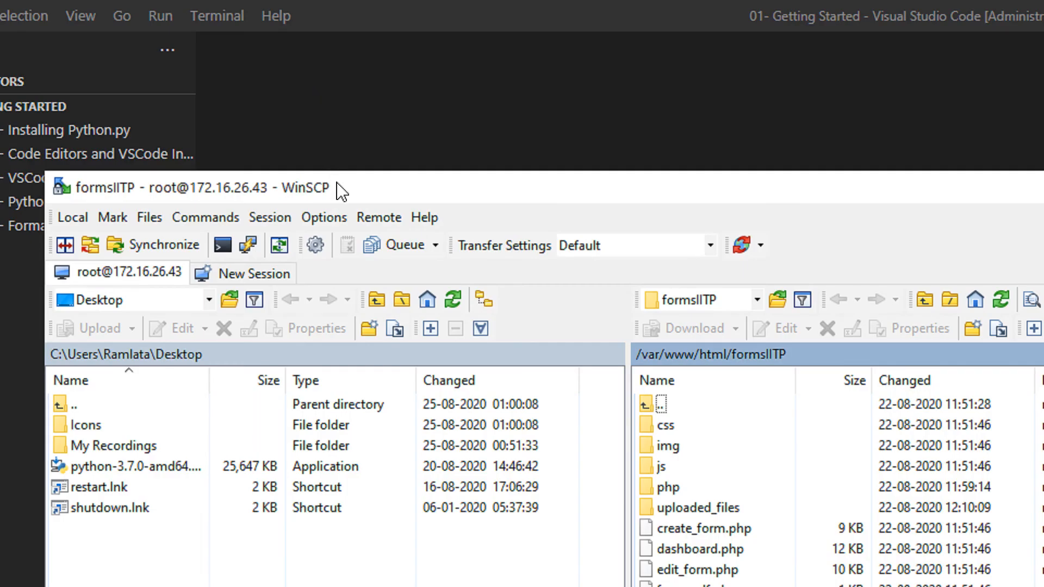
click(1018, 195)
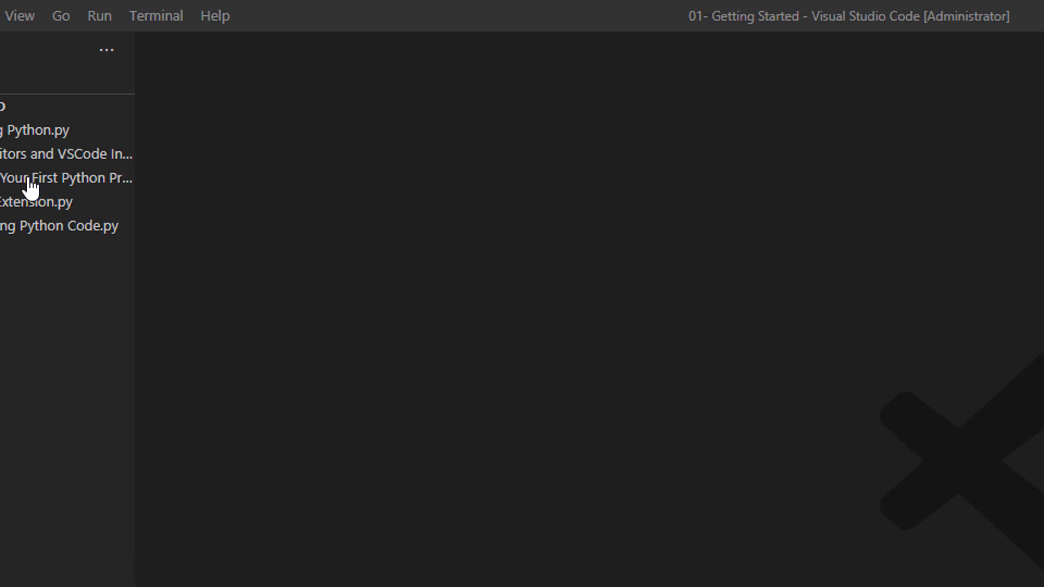
click(35, 133)
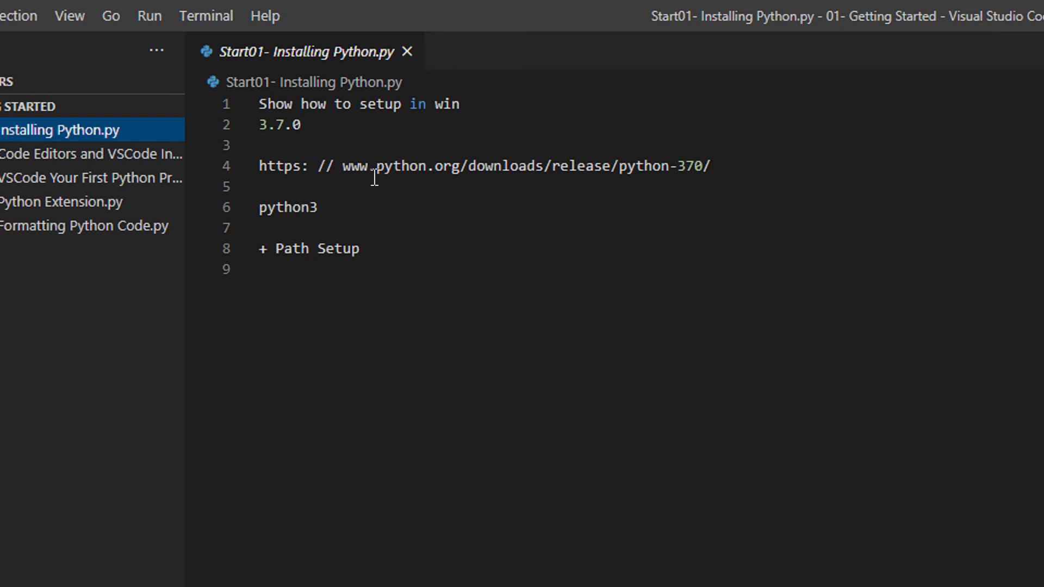
triple_click(365, 163)
key(ctrl+c)
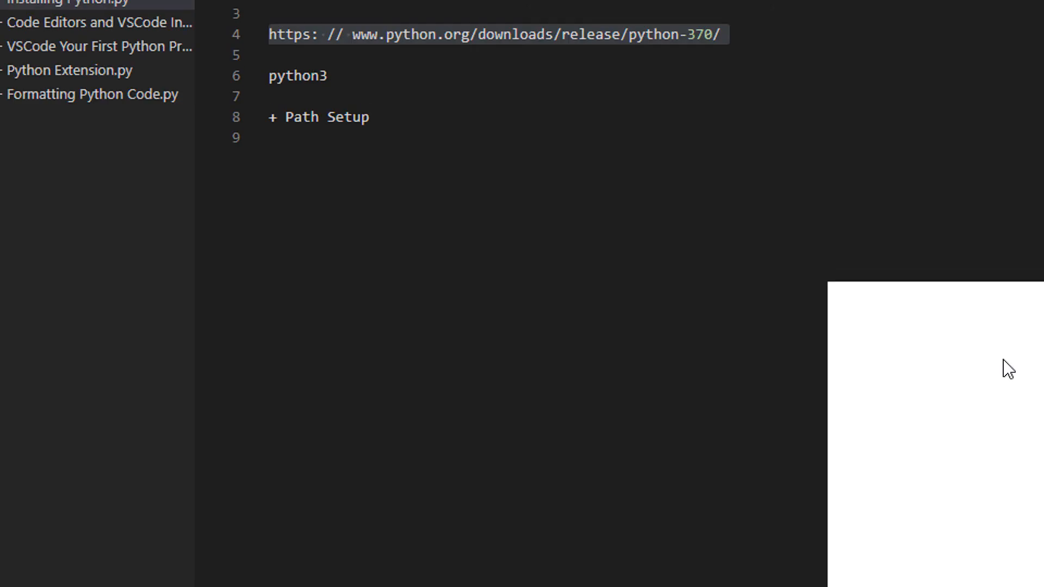
Paste the copied release link into Edge and open the Python 3.7.0 release page.
drag(967, 310, 584, 164)
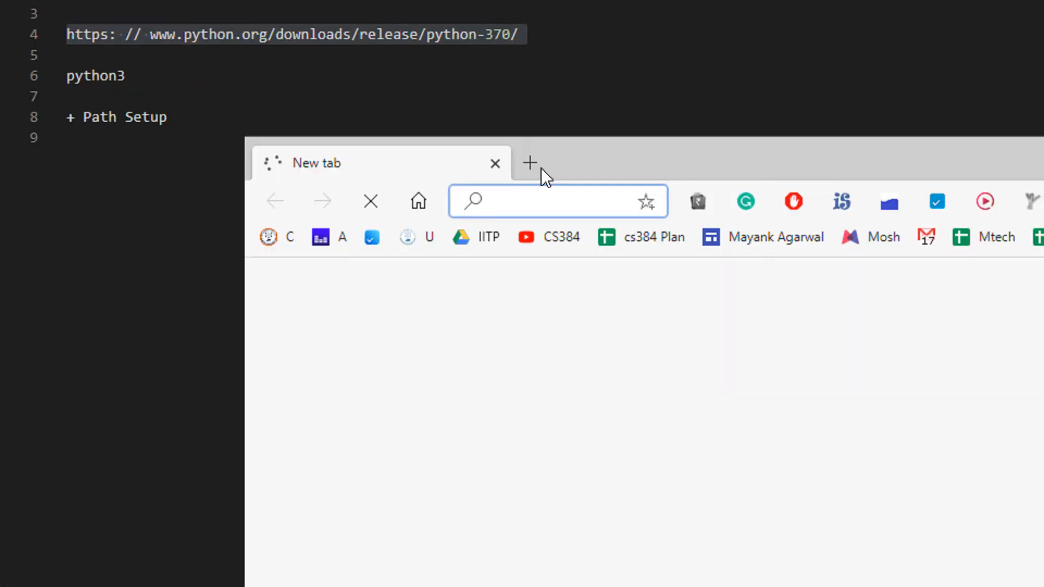
key(ctrl+v)
key(Return)
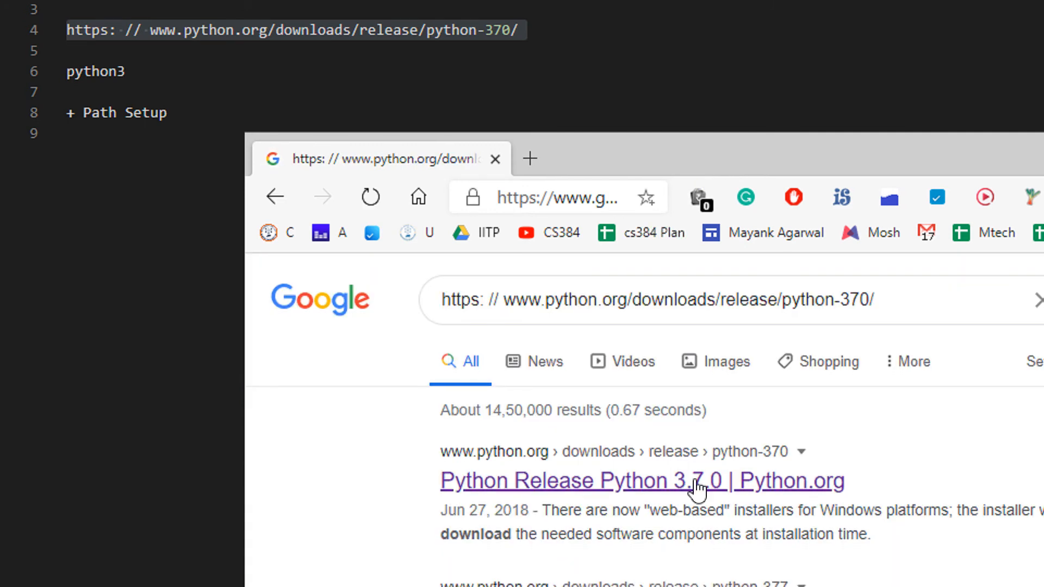
click(696, 484)
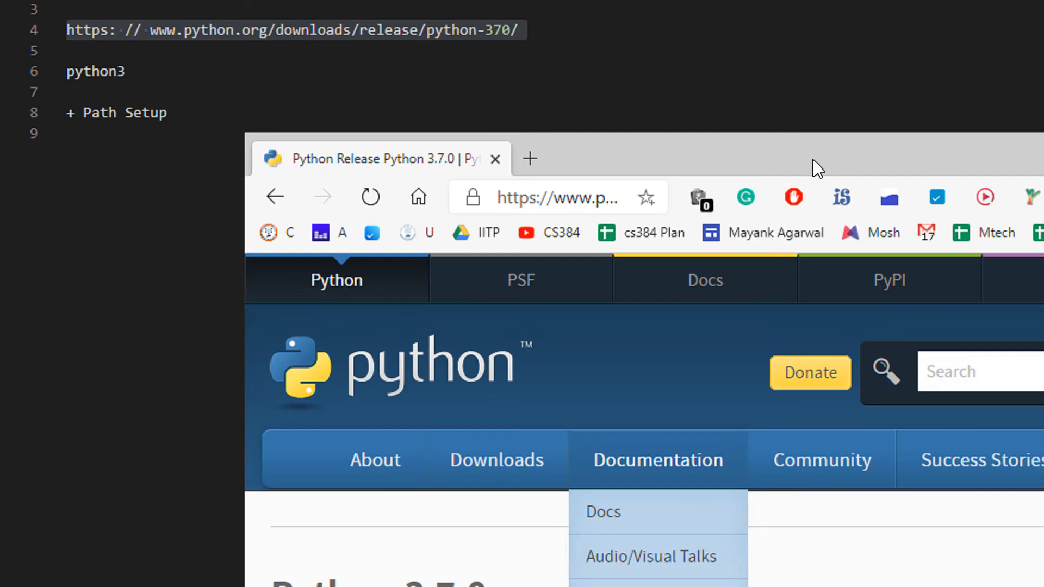
Search Google for 'download python 3.7.0' in a new tab.
drag(813, 161, 695, 11)
click(428, 53)
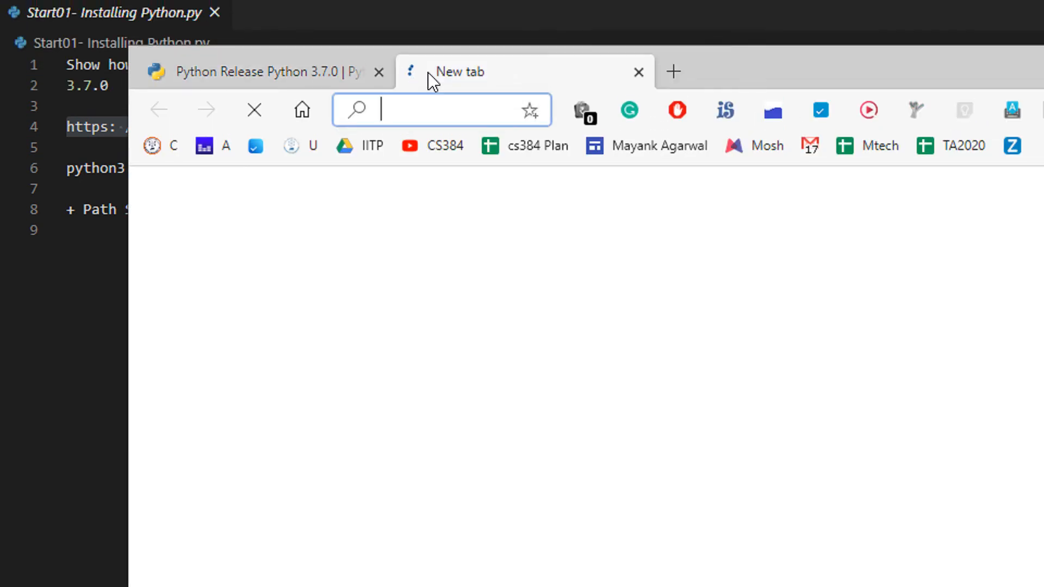
text(download python 3)
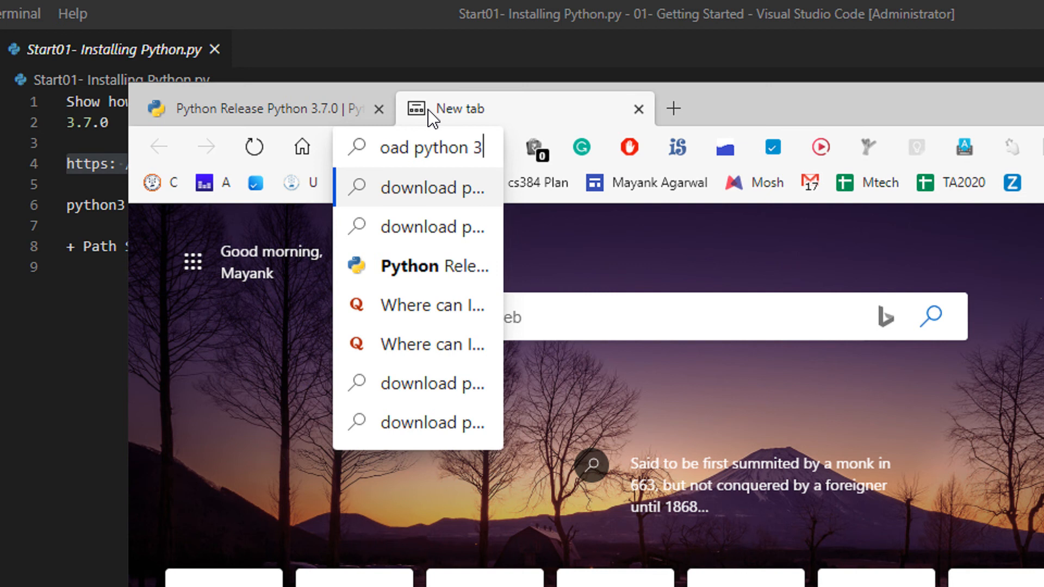
key(Return)
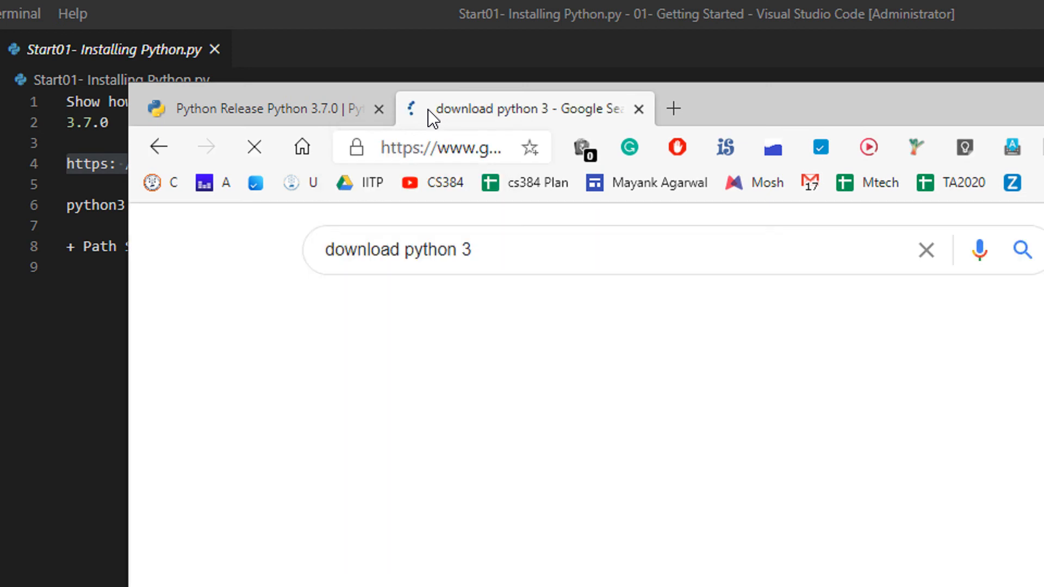
click(539, 250)
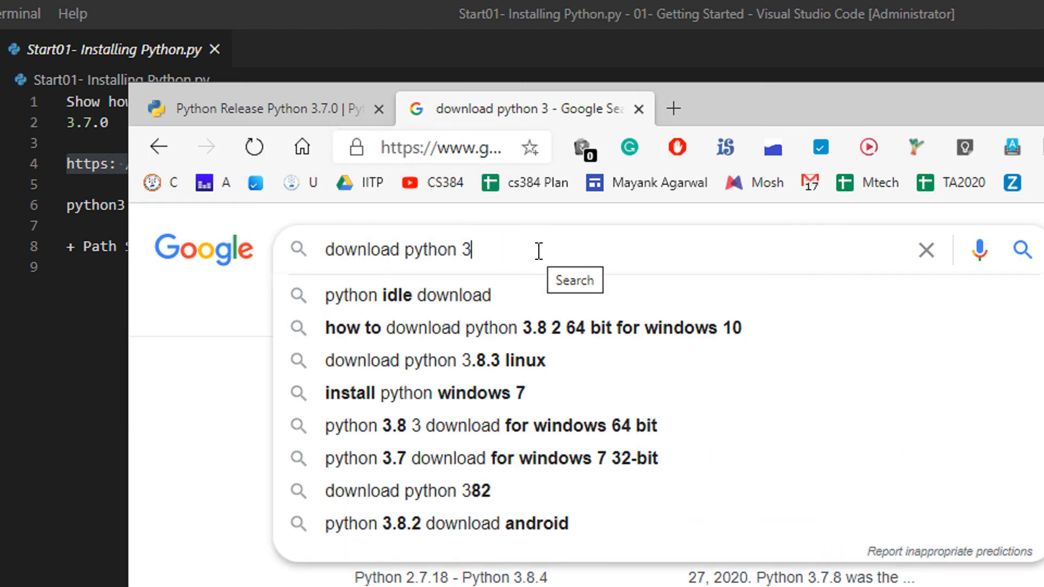
text(.7.0)
key(Return)
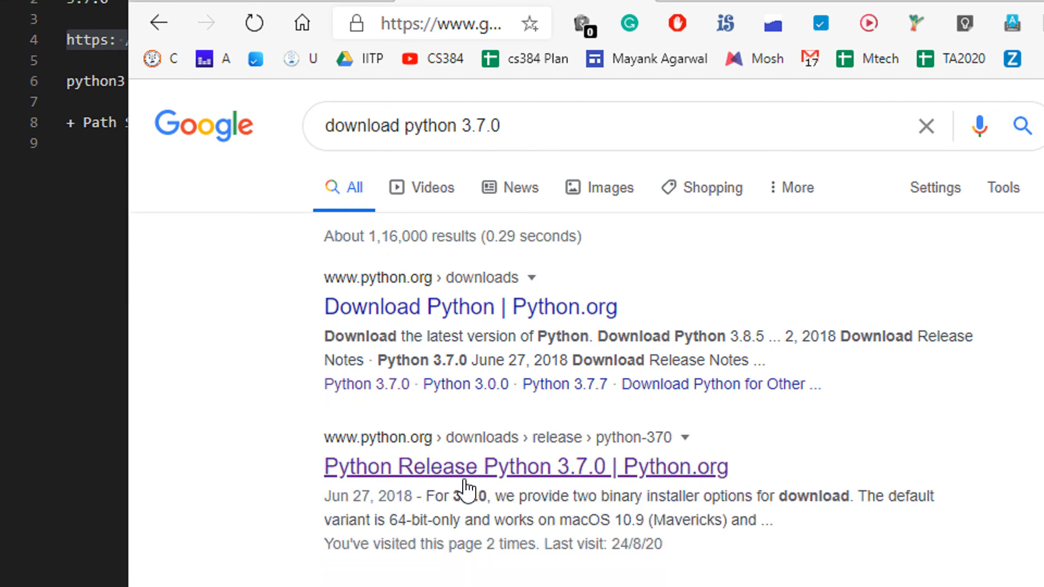
Open the 'Python Release Python 3.7.0 | Python.org' result and scroll to its Files table.
click(465, 484)
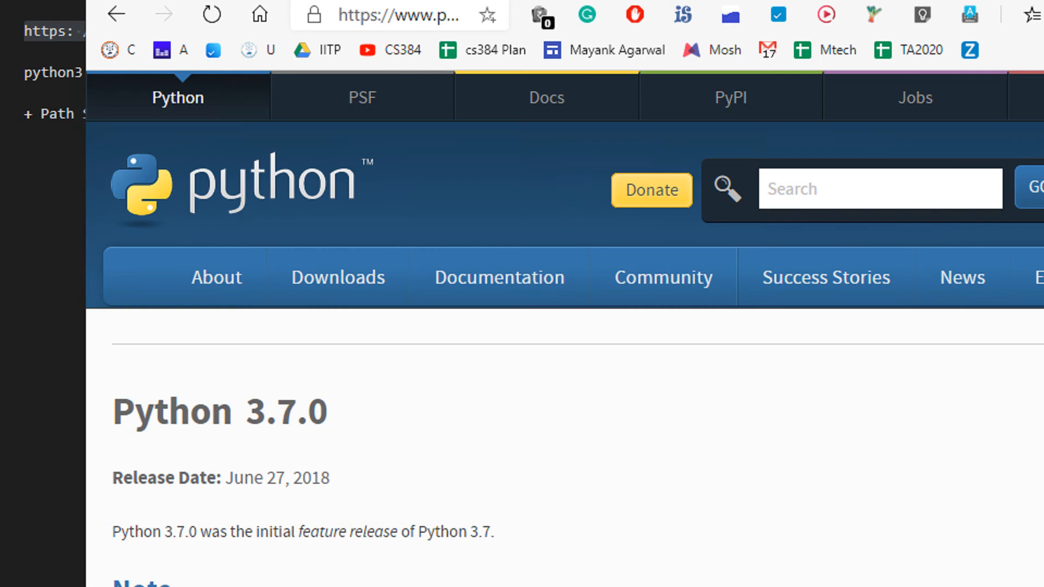
scroll(538, 378, down, 5)
scroll(330, 347, down, 8)
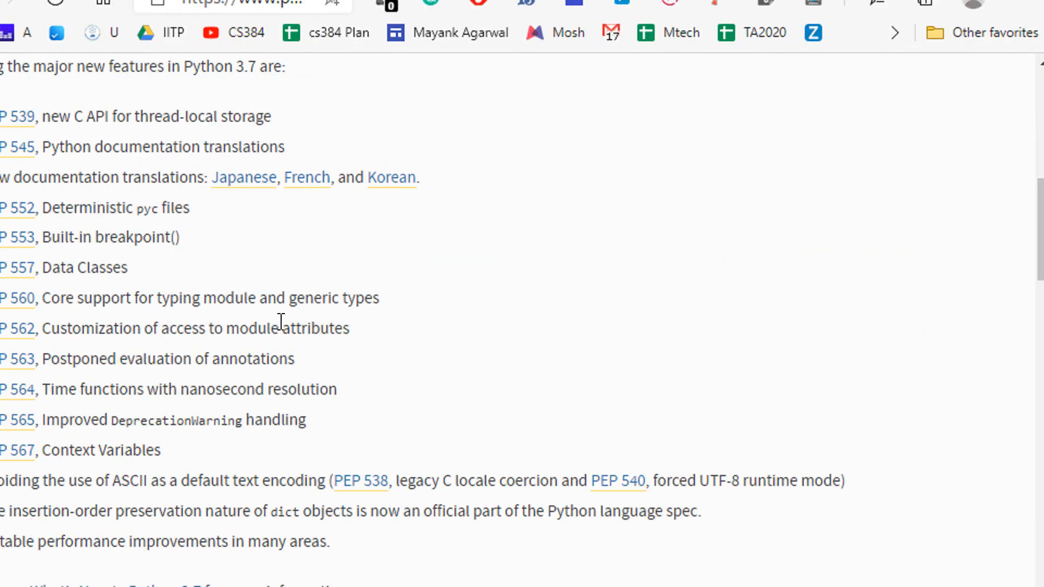
scroll(387, 356, down, 15)
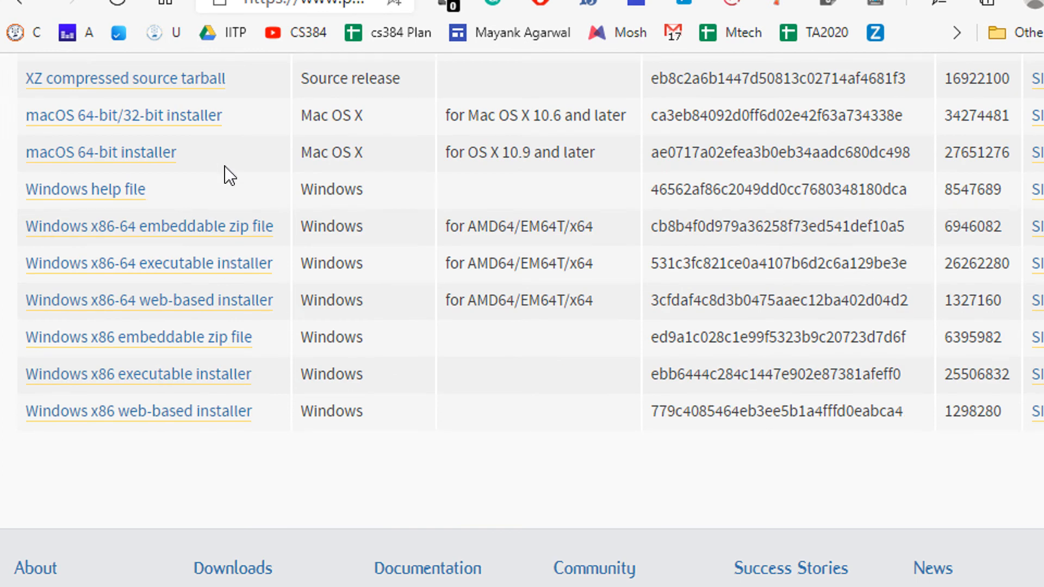
scroll(249, 170, up, 2)
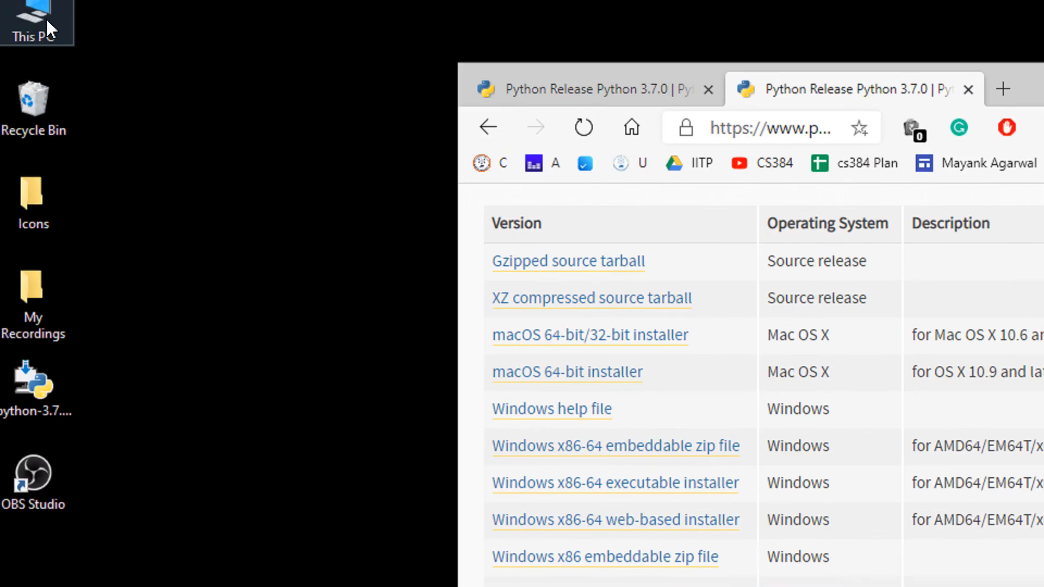
Open Properties of This PC to see the 64-bit Windows 10 Pro system info.
right_click(48, 26)
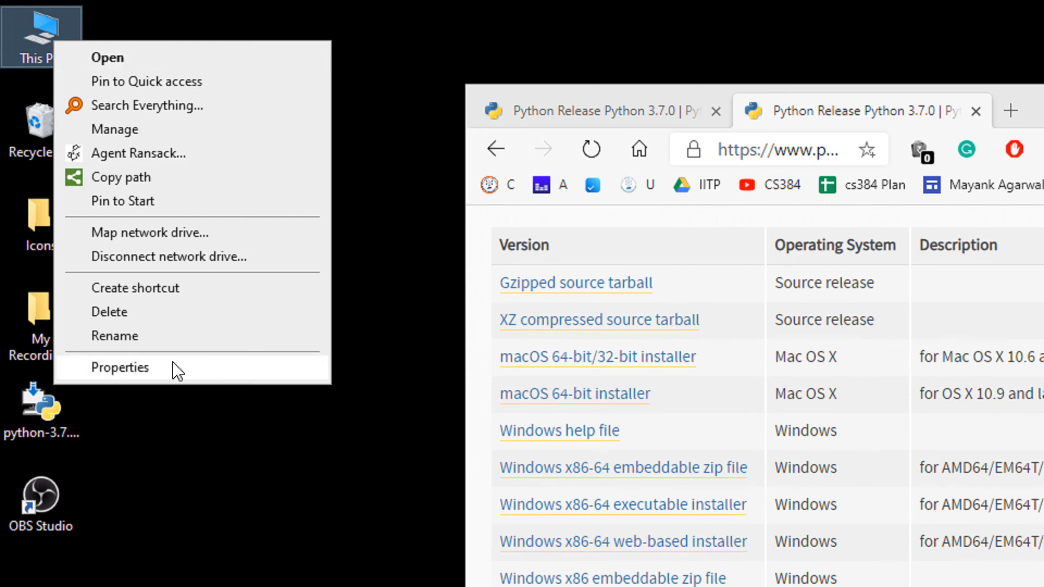
click(177, 372)
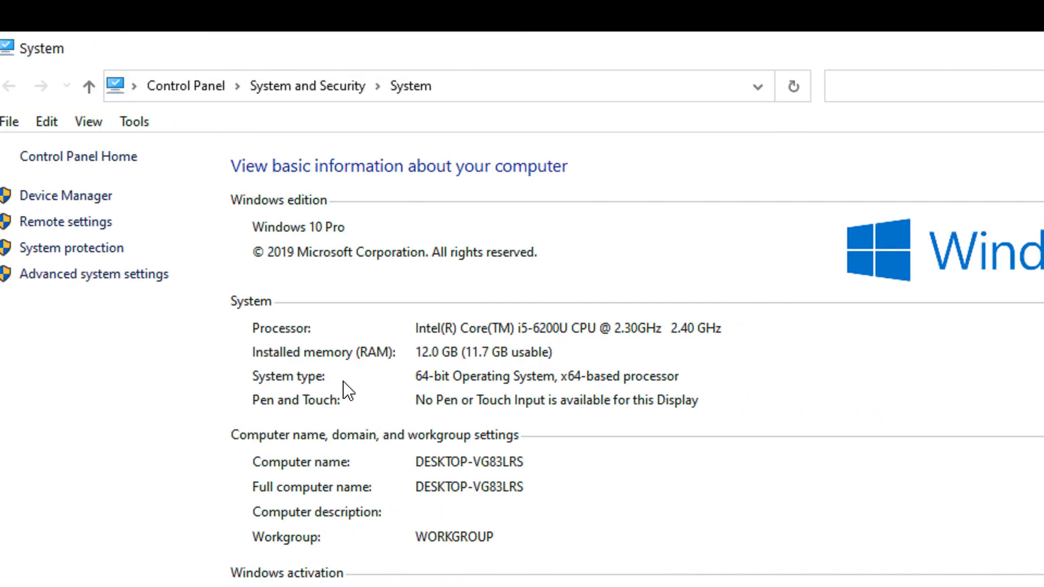
key(alt+d)
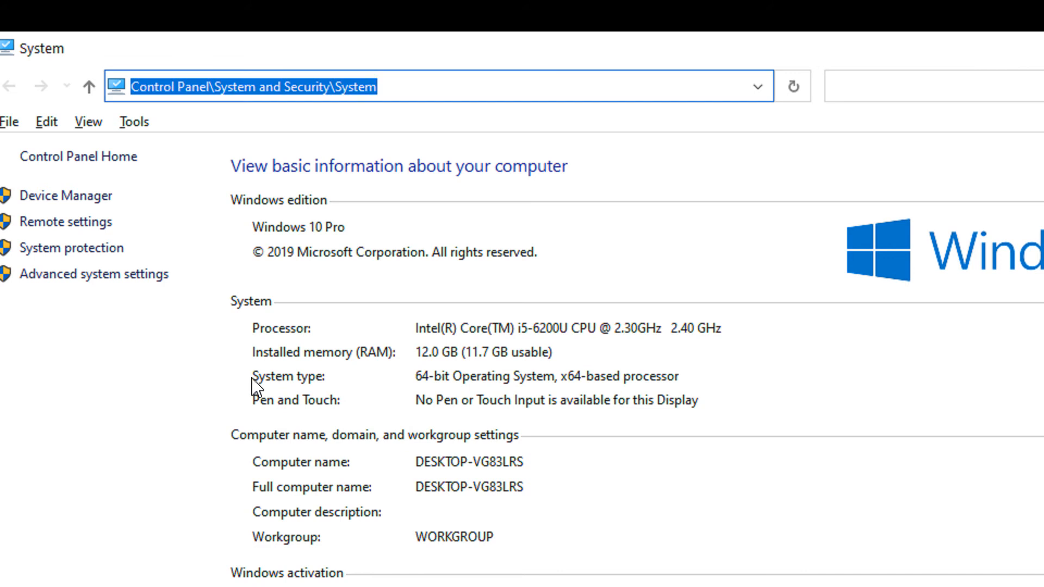
mouse_move(251, 377)
mouse_down()
mouse_move(401, 374)
mouse_move(456, 385)
mouse_up()
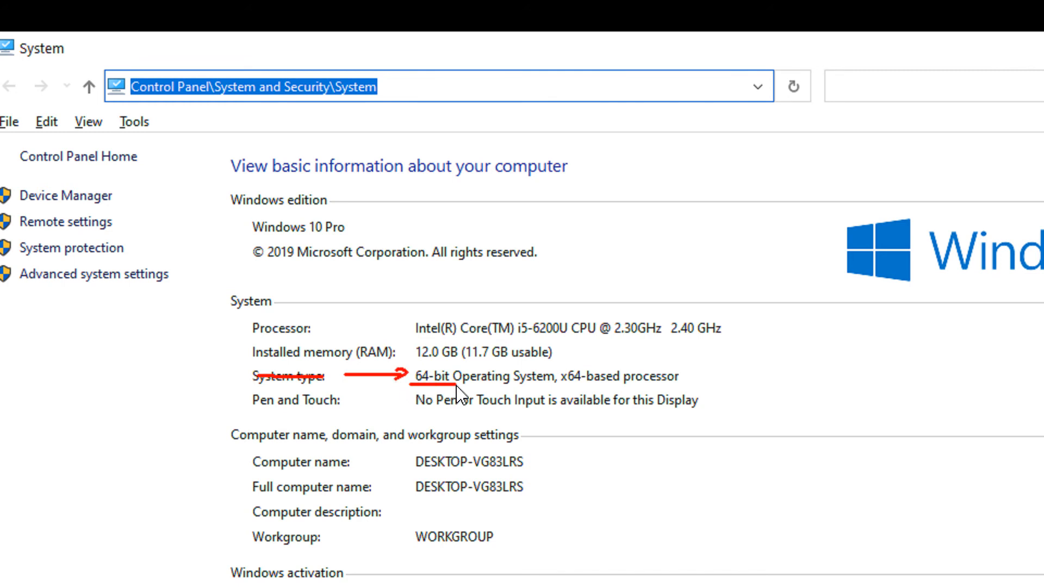
drag(561, 382, 580, 383)
mouse_move(761, 382)
mouse_down()
mouse_move(784, 412)
mouse_move(759, 415)
mouse_up()
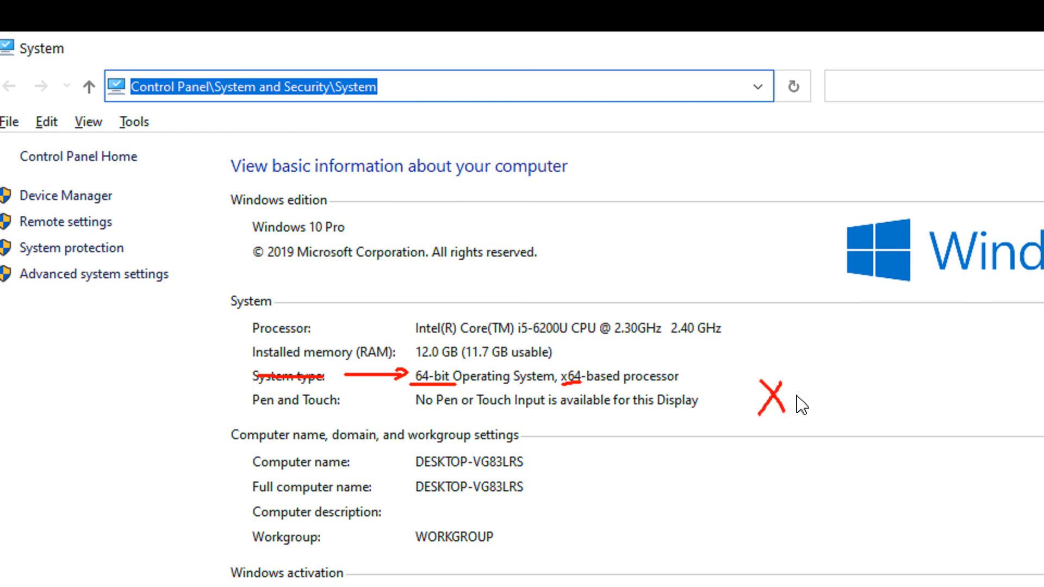
mouse_move(796, 371)
mouse_down()
mouse_move(803, 410)
mouse_move(822, 391)
mouse_move(841, 409)
mouse_up()
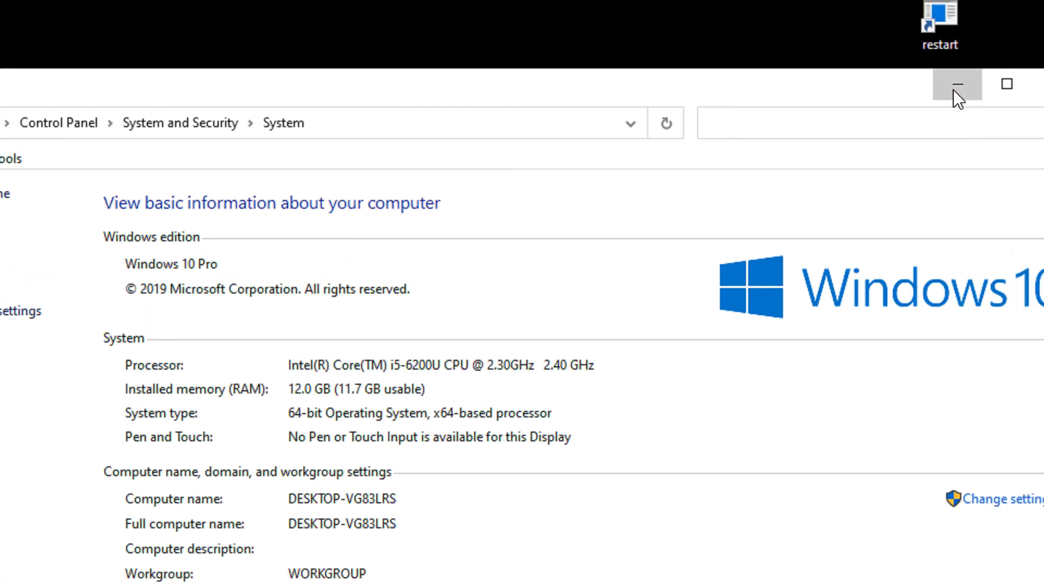
Run python-3.7.0-amd64.exe from the desktop and uninstall the existing Python 3.7.0 copy.
click(956, 90)
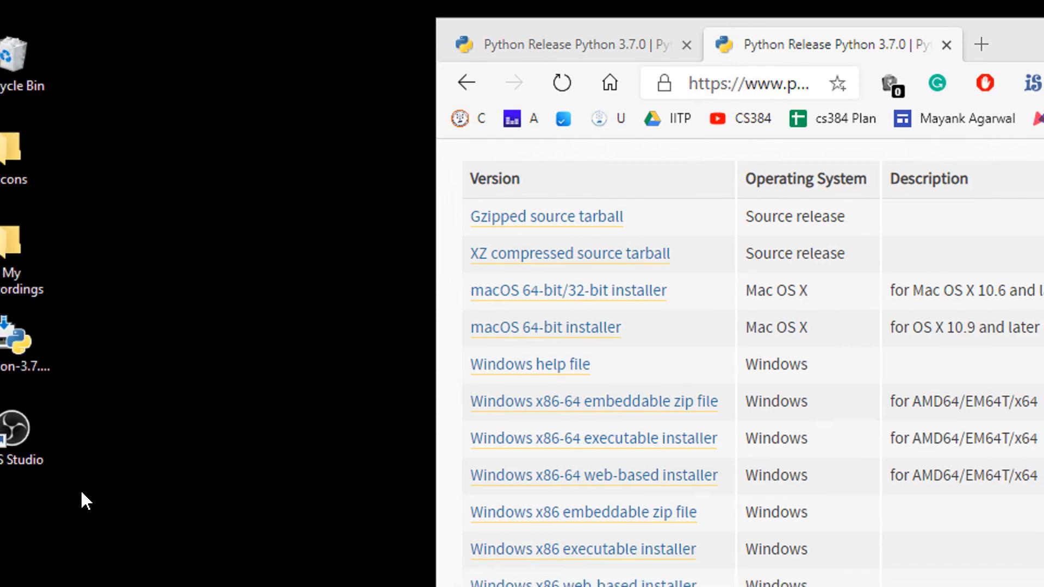
click(30, 370)
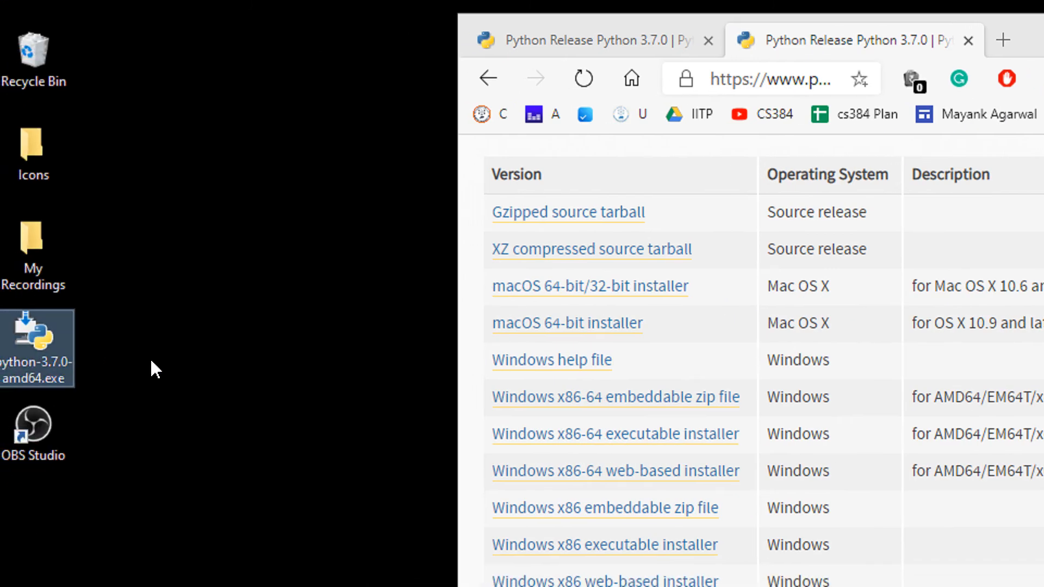
double_click(63, 378)
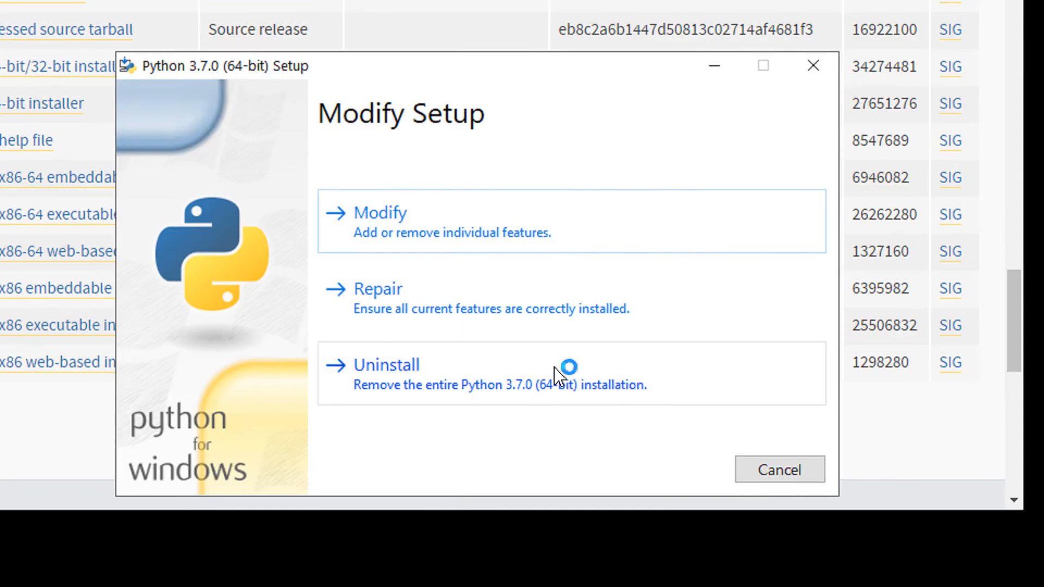
click(560, 375)
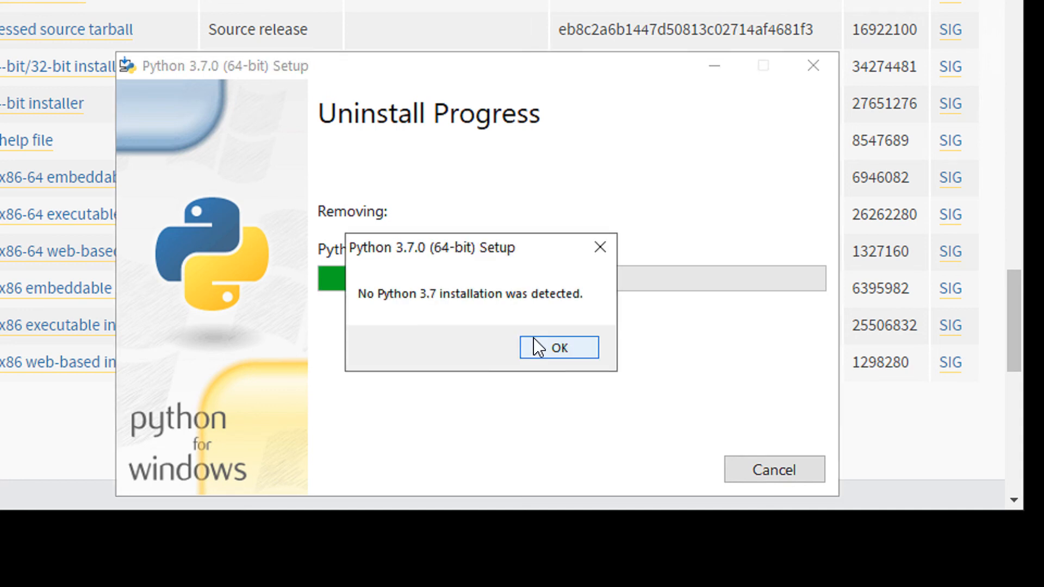
click(538, 347)
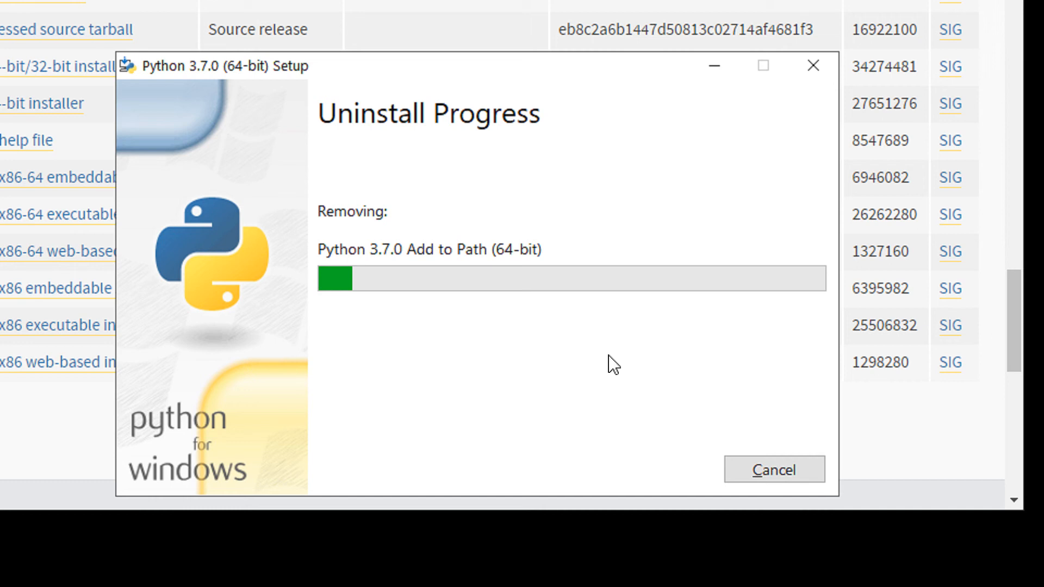
key(alt+Tab)
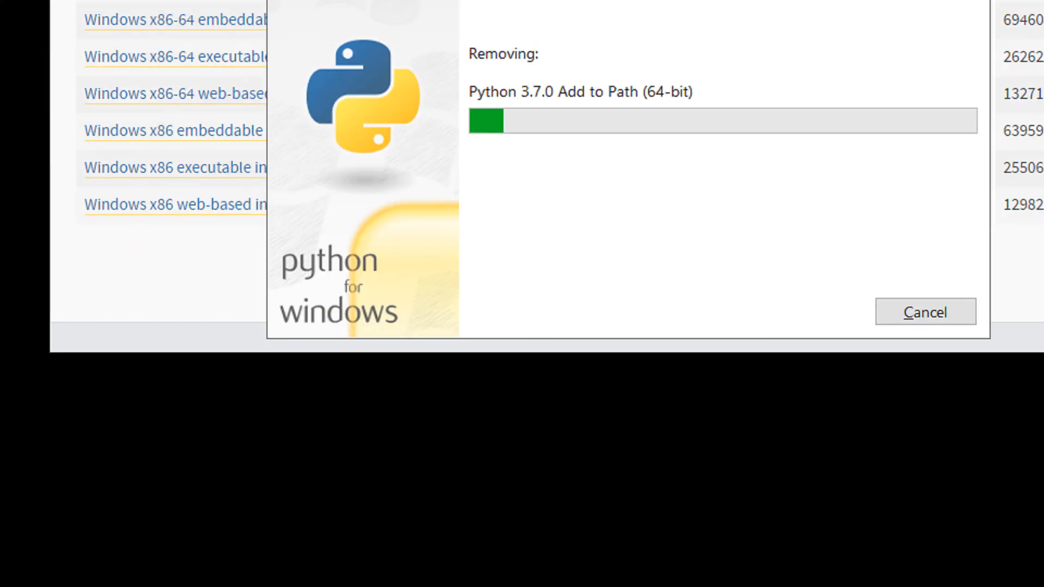
click(363, 403)
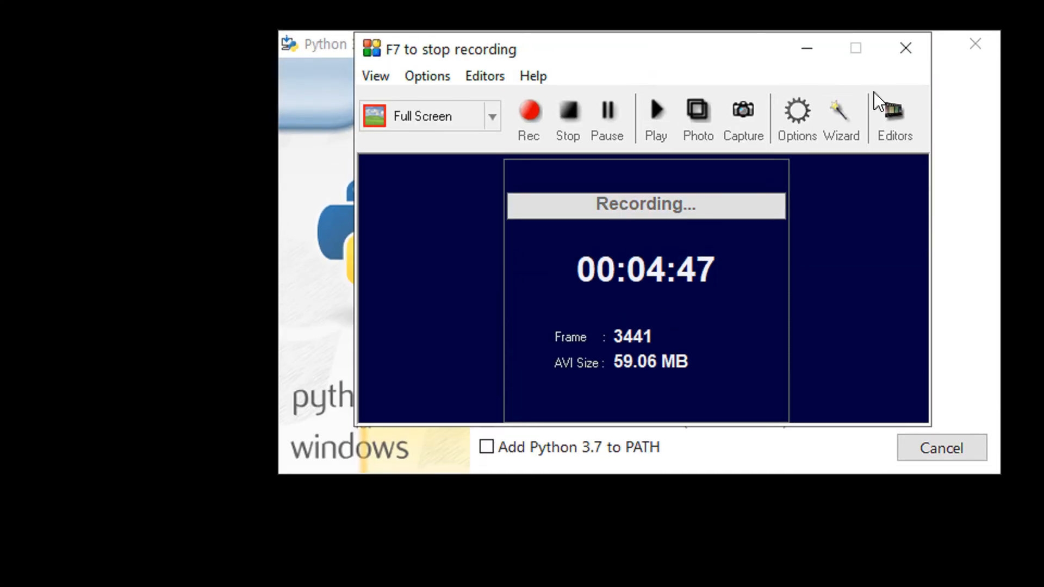
Tick 'Add Python 3.7 to PATH' and choose Customize installation in the setup dialog.
click(807, 29)
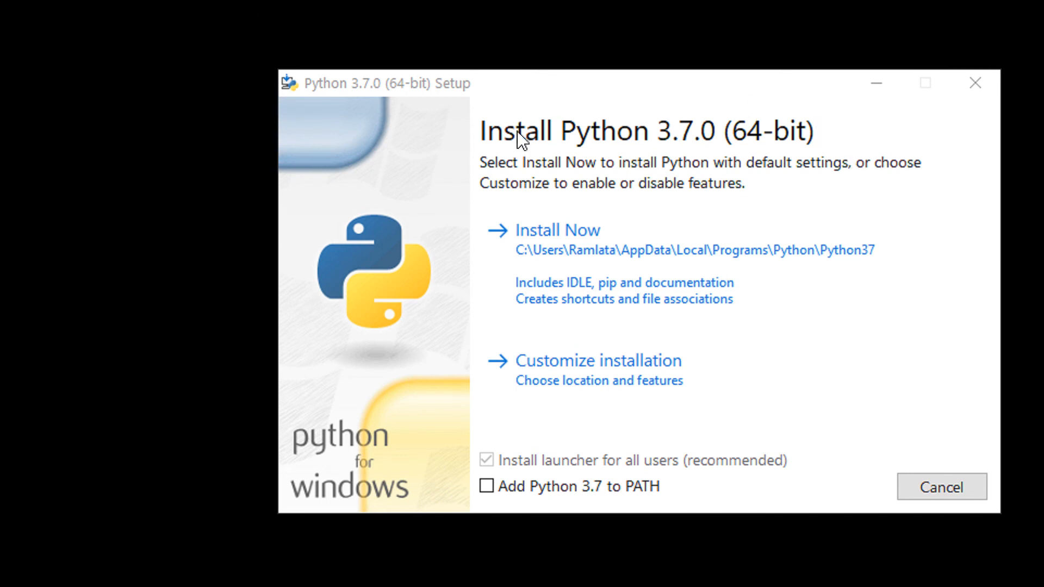
drag(723, 87, 641, 117)
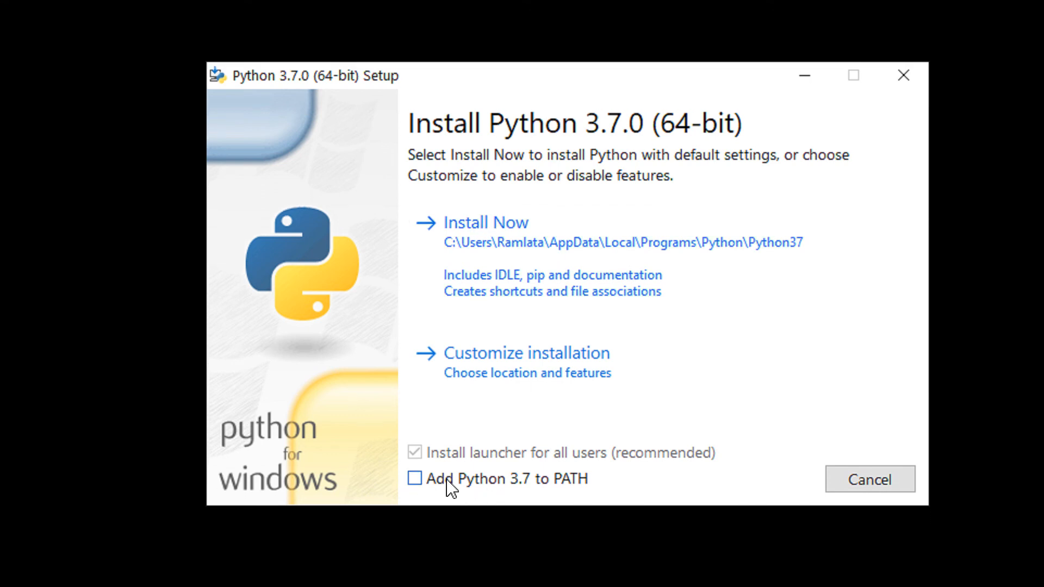
click(417, 480)
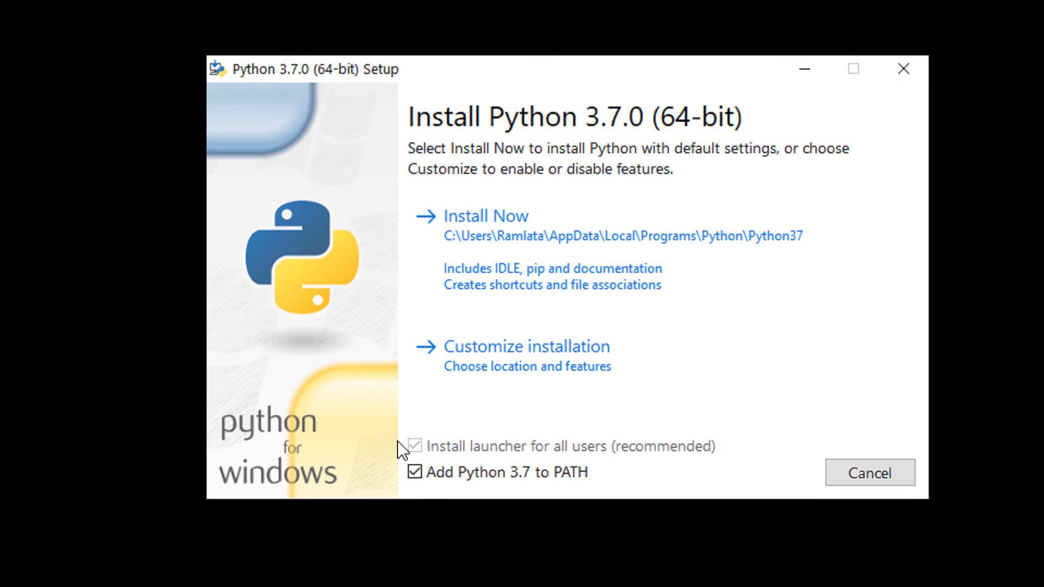
key(alt)
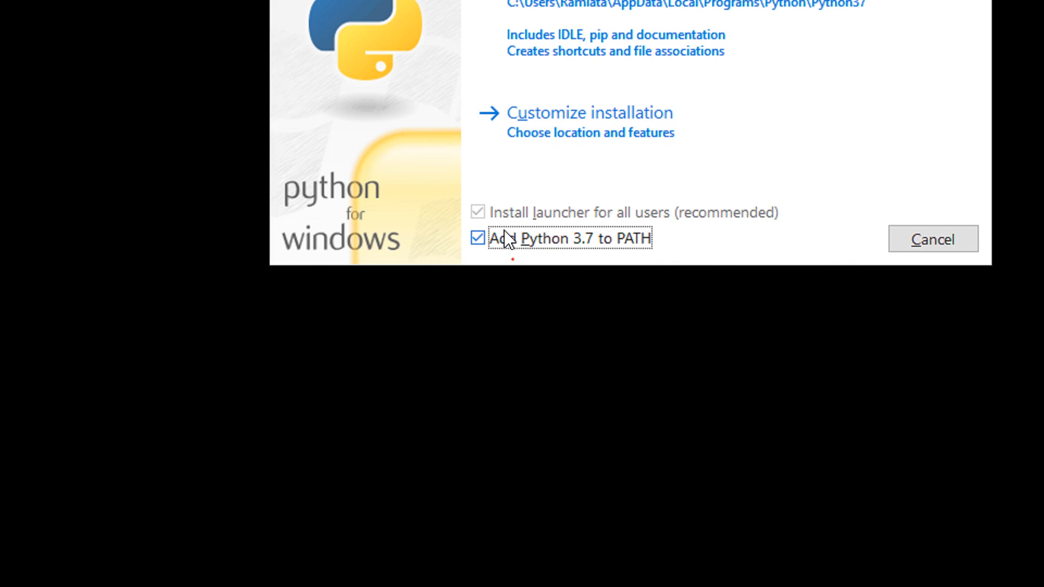
mouse_move(505, 238)
mouse_down()
mouse_move(493, 207)
mouse_move(469, 256)
mouse_move(498, 263)
mouse_move(514, 217)
mouse_up()
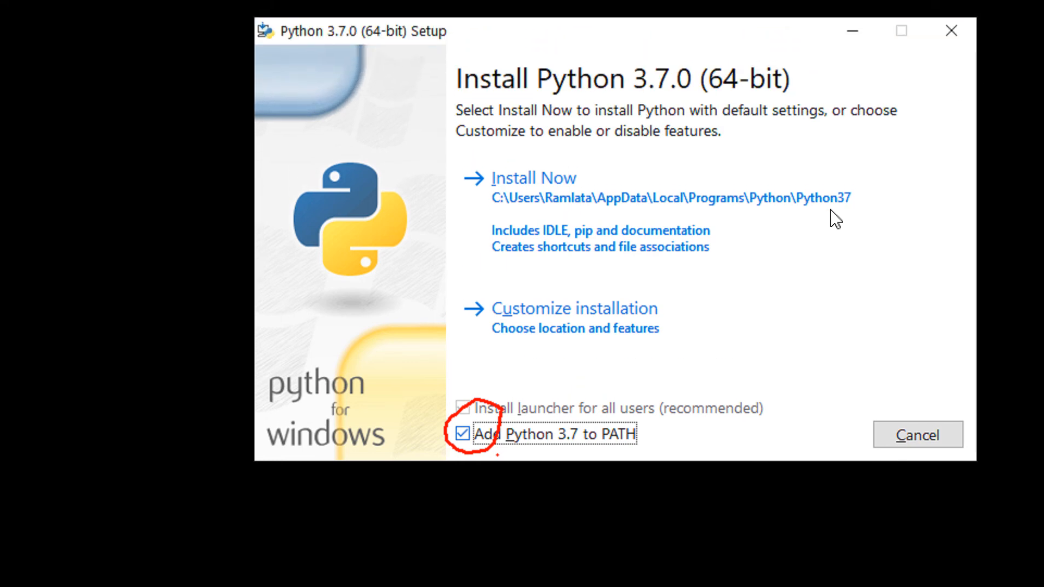
key(Escape)
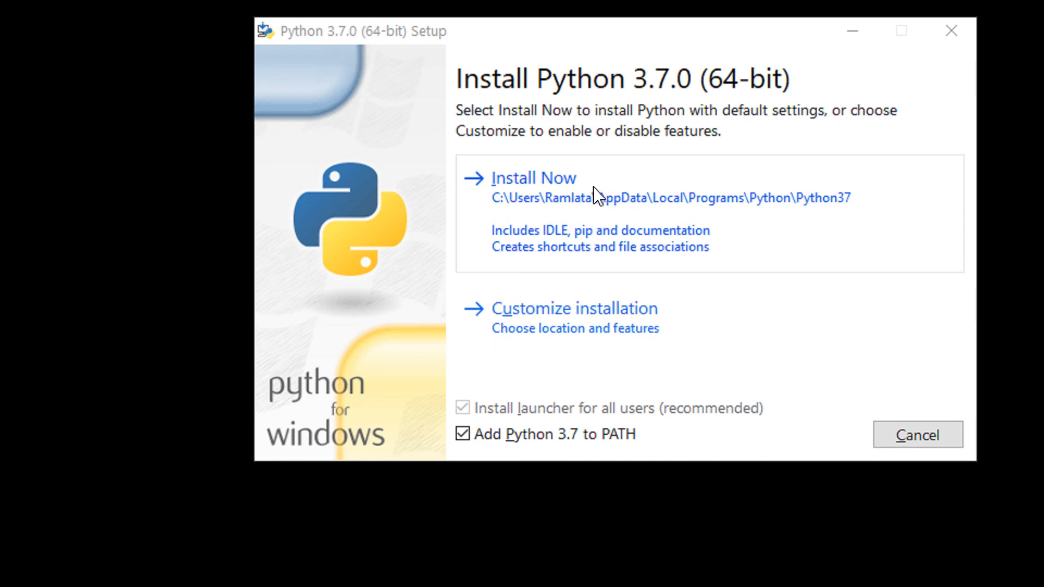
click(592, 329)
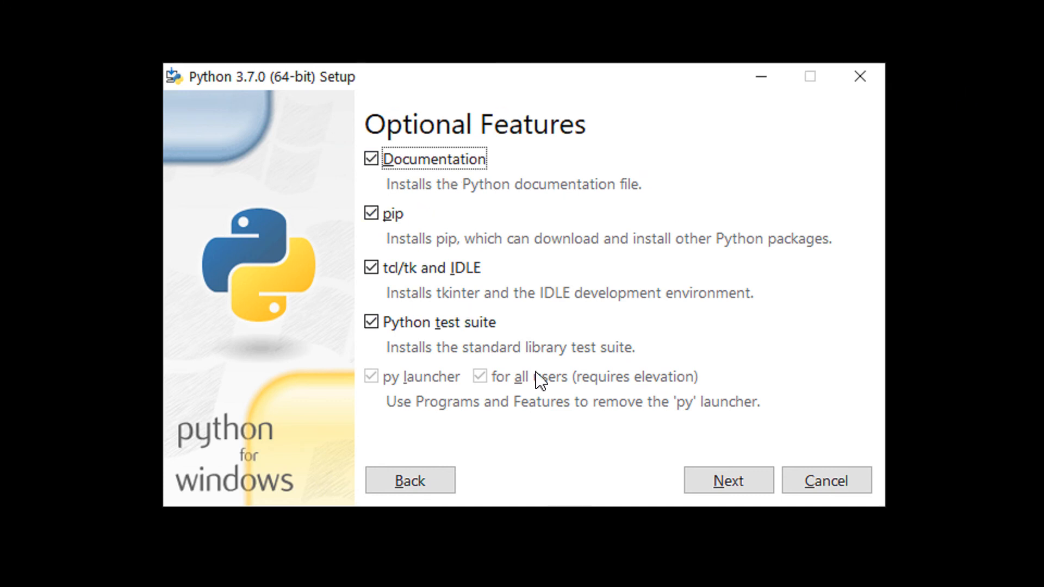
Change the install location to C:\Python\Python37 and start installing Python 3.7.0 64-bit.
click(721, 478)
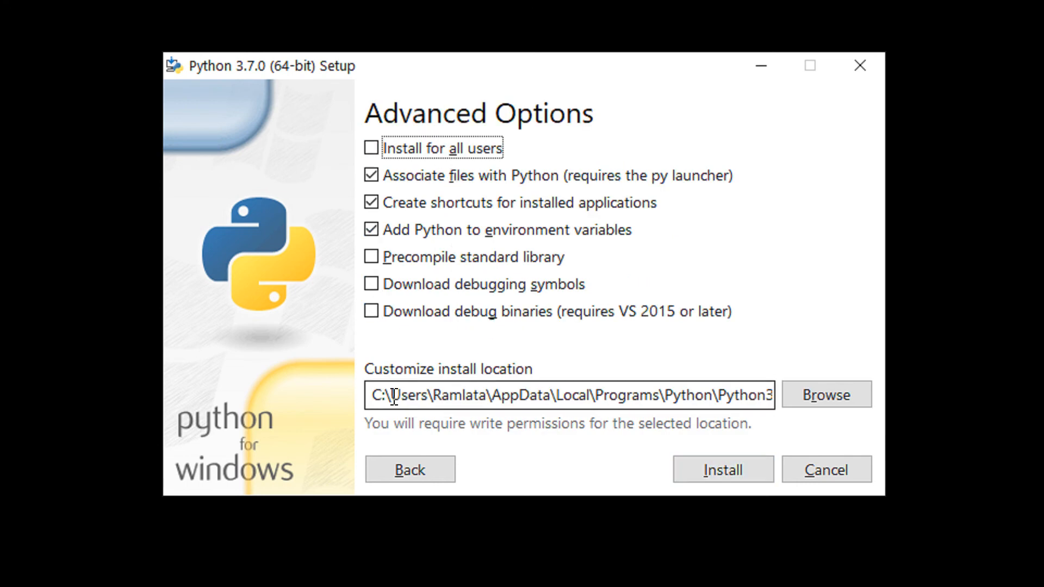
drag(383, 395, 728, 396)
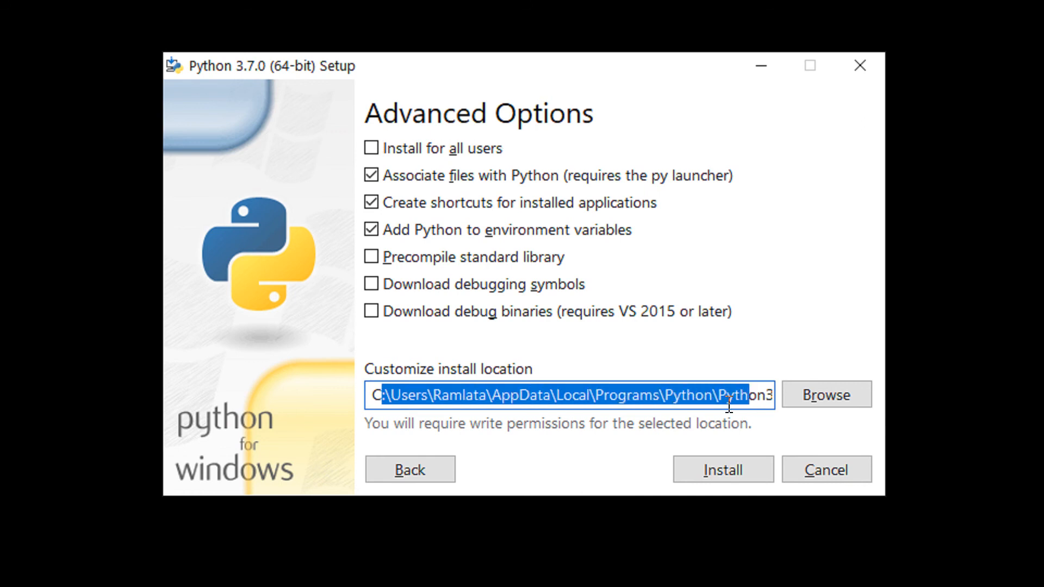
click(660, 392)
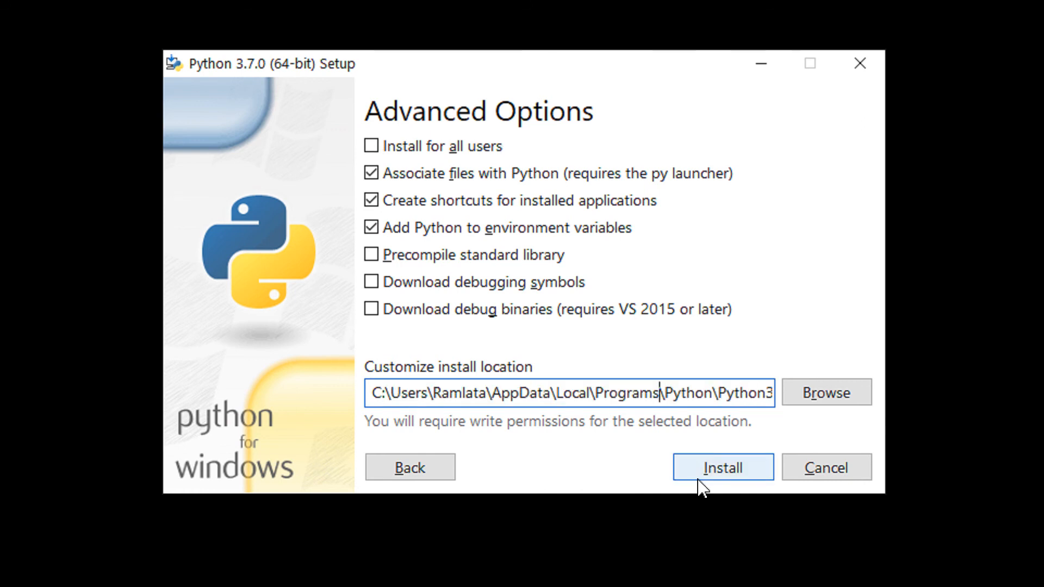
key(shift+Home)
key(shift+Right)
key(shift+Right)
key(shift+Right)
key(BackSpace)
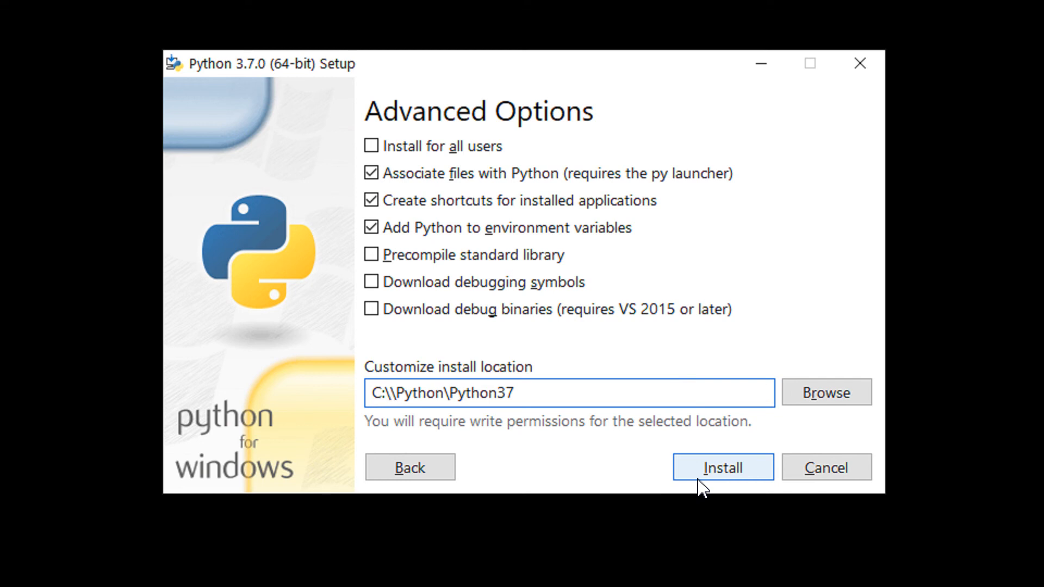
key(Delete)
click(579, 402)
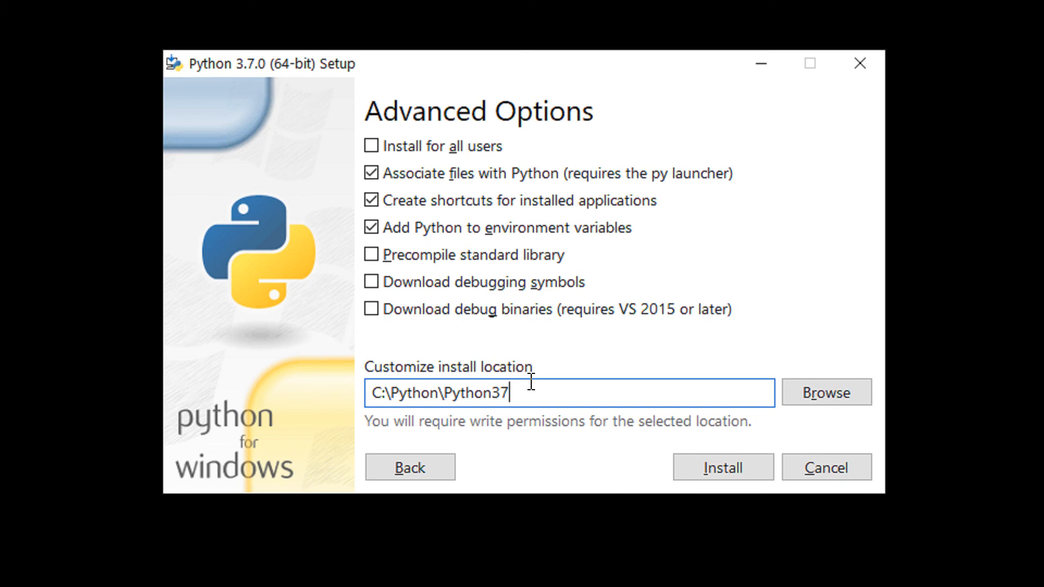
click(708, 474)
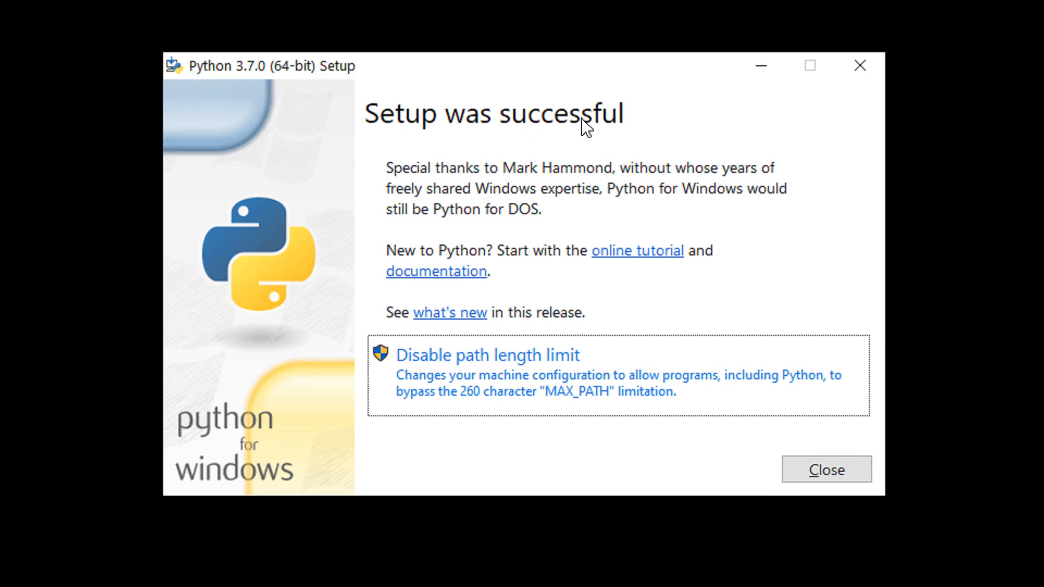
Close Python 3.7.0 Setup once it shows 'Setup was successful'.
click(860, 477)
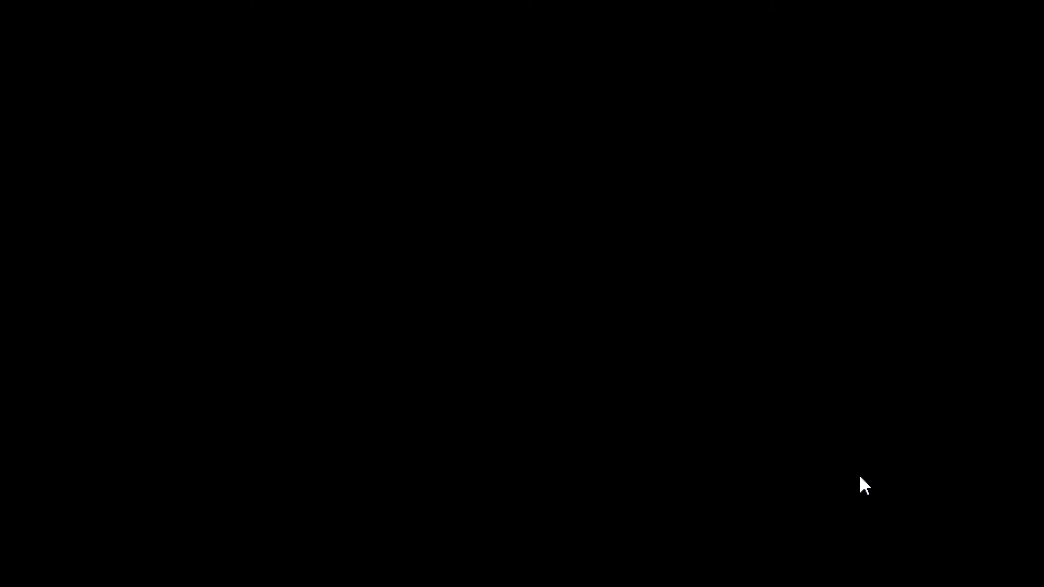
Switch back to VS Code and highlight 'Path Setup' on line 8 of the notes.
key(super+Tab)
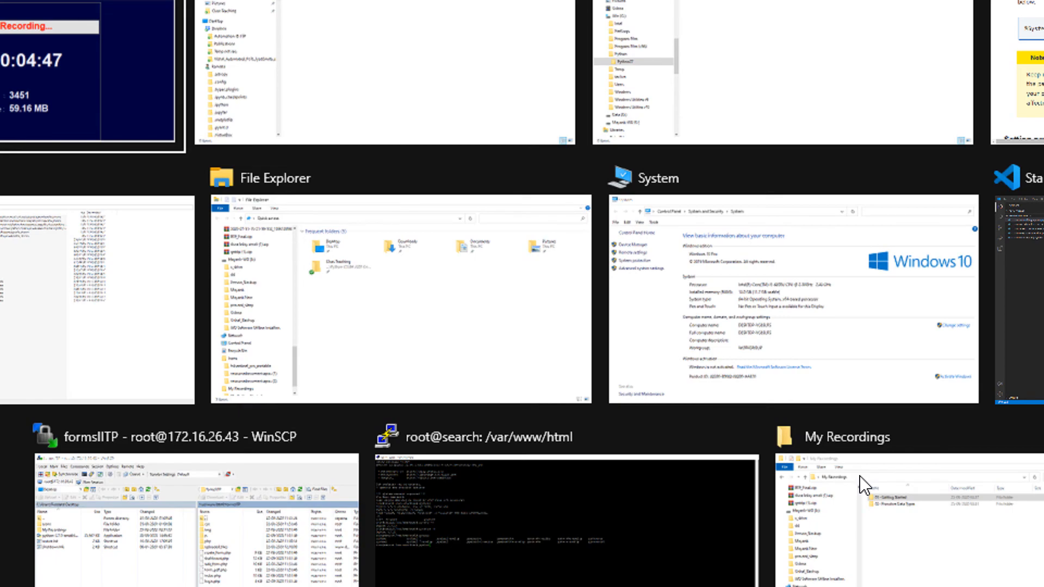
key(Right)
key(Right)
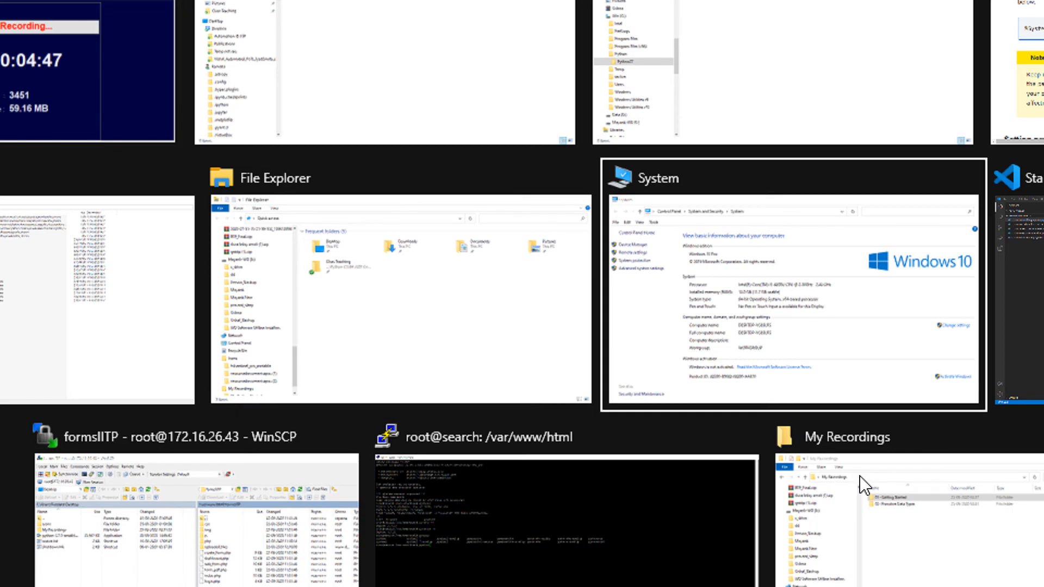
key(Escape)
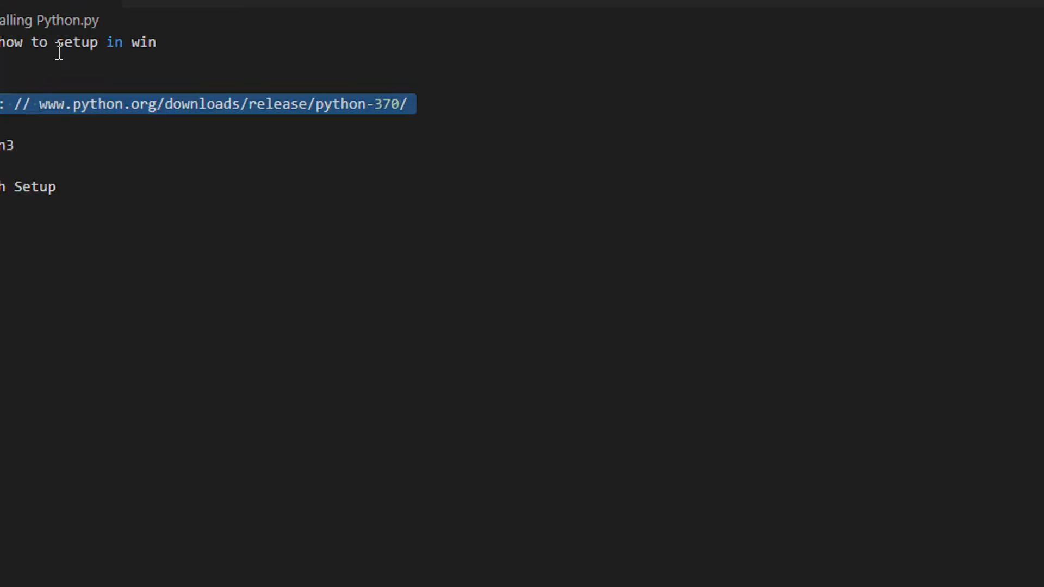
drag(136, 210, 51, 211)
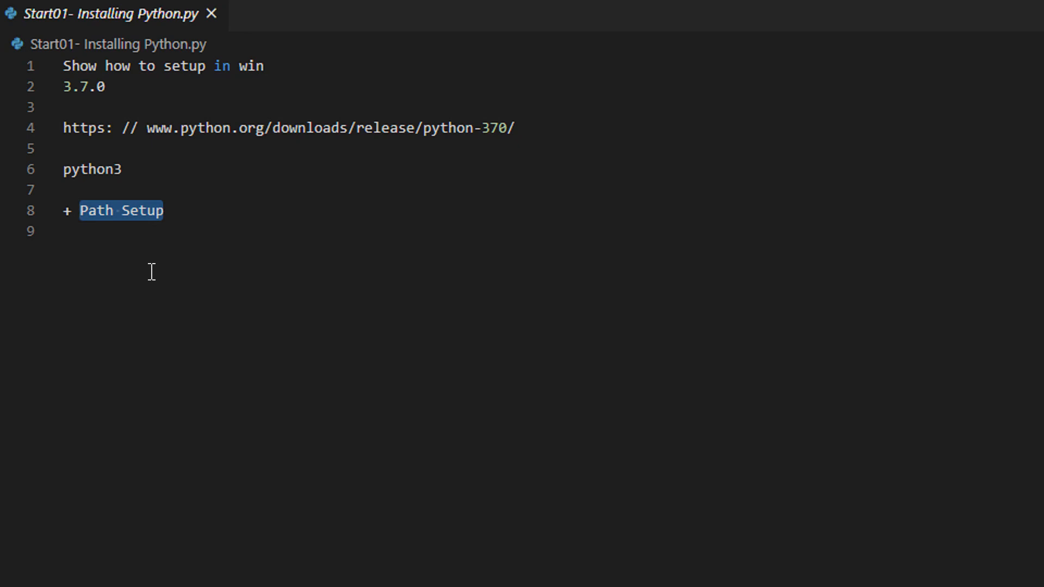
click(157, 240)
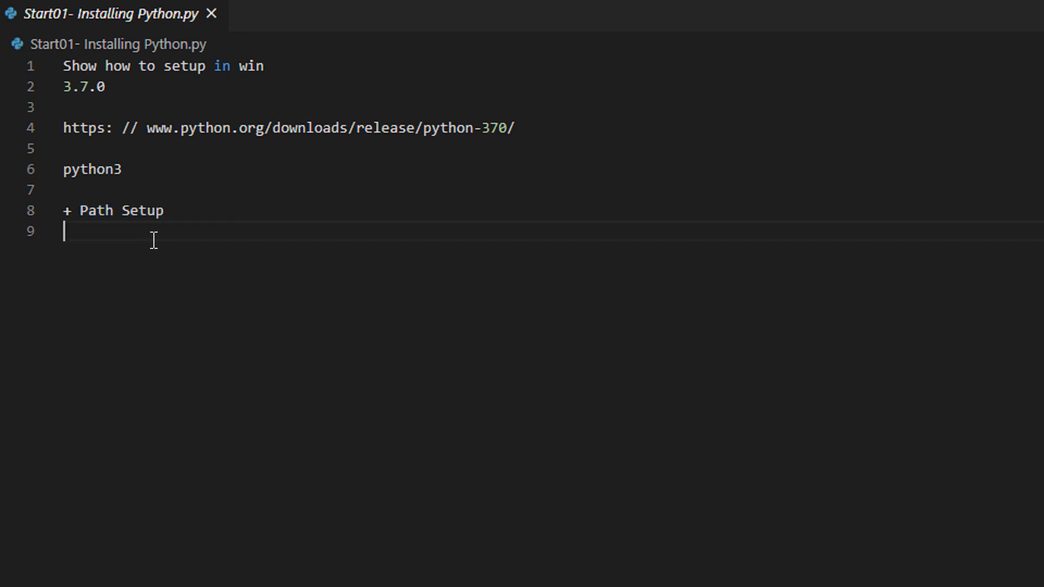
click(81, 211)
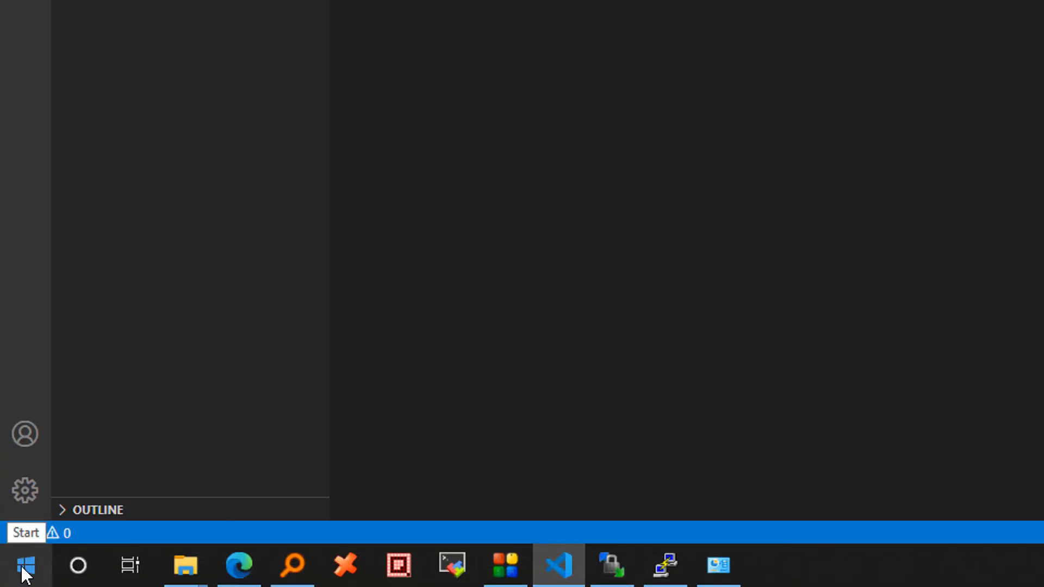
Search for cmd and open Command Prompt, moving its window aside.
click(25, 566)
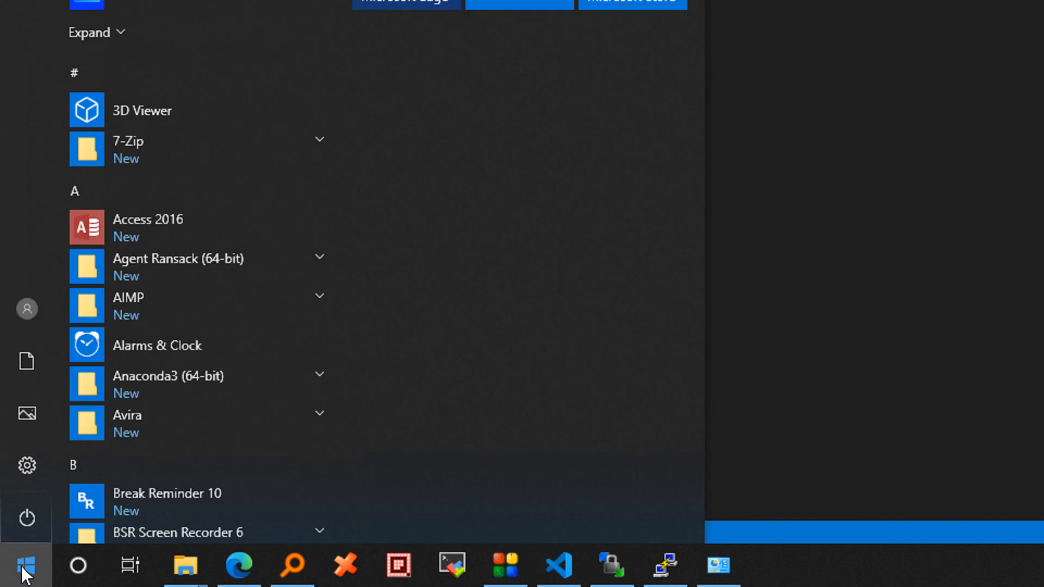
text(cmd)
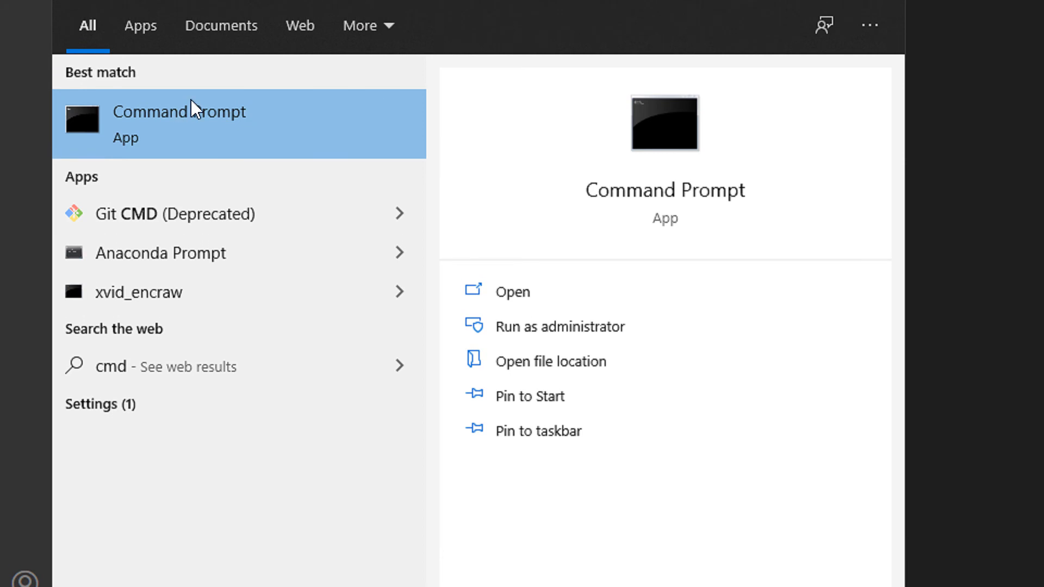
click(187, 95)
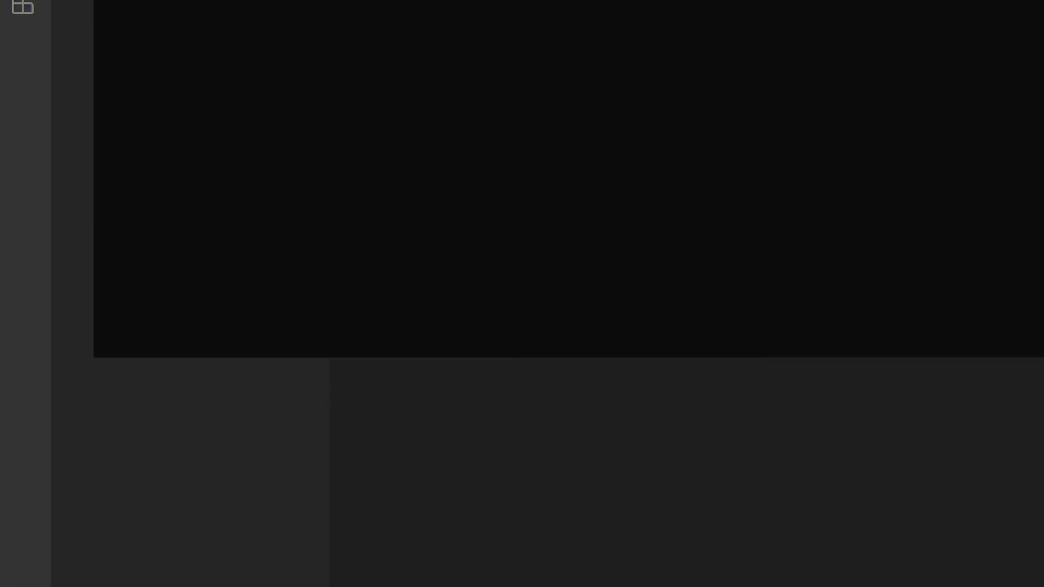
drag(462, 44, 511, 187)
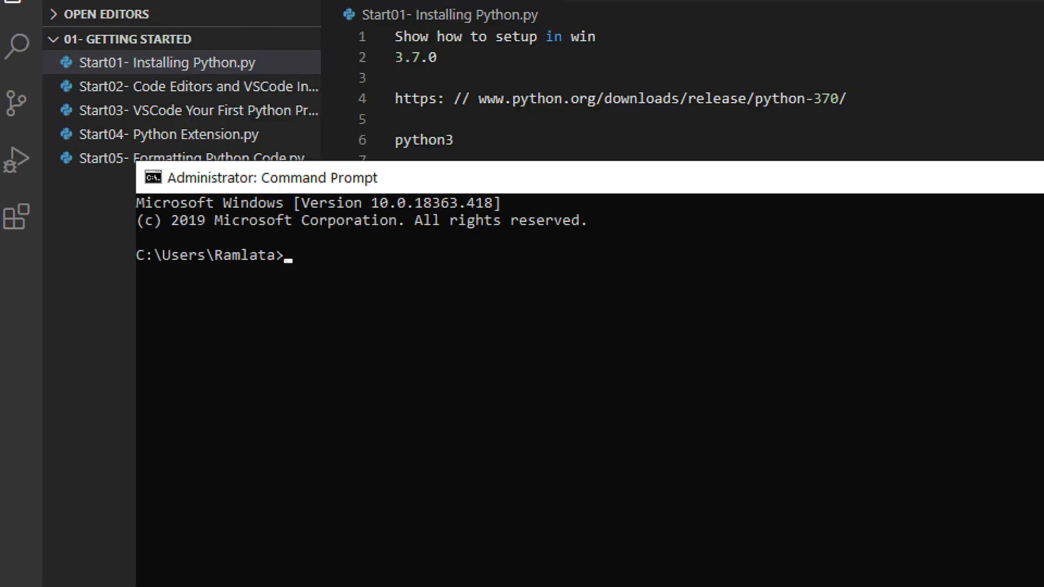
Start the python interpreter, confirm it reports Python 3.7.0, then exit with Ctrl+Z.
click(545, 348)
text(python)
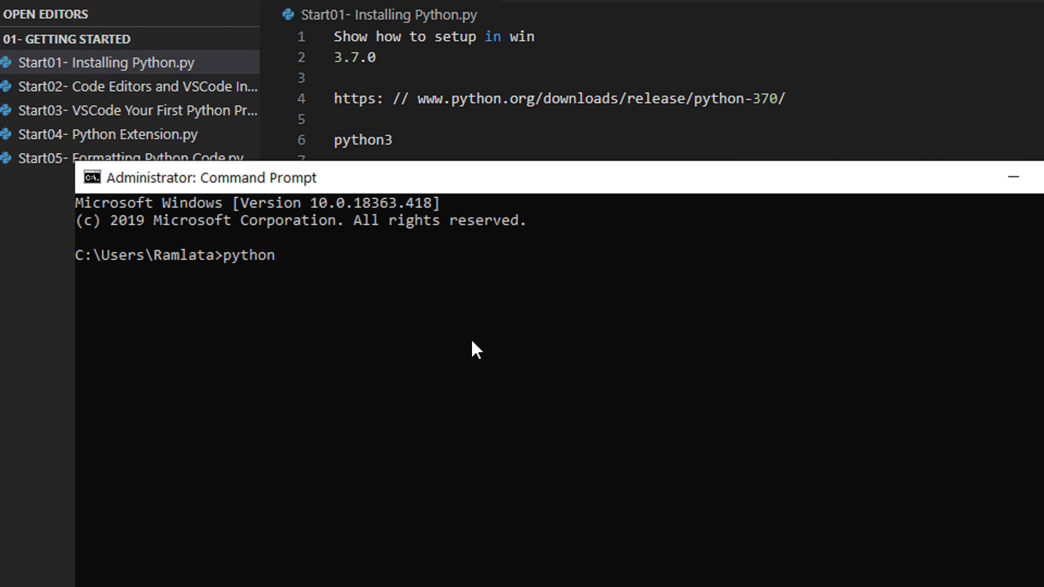
key(Return)
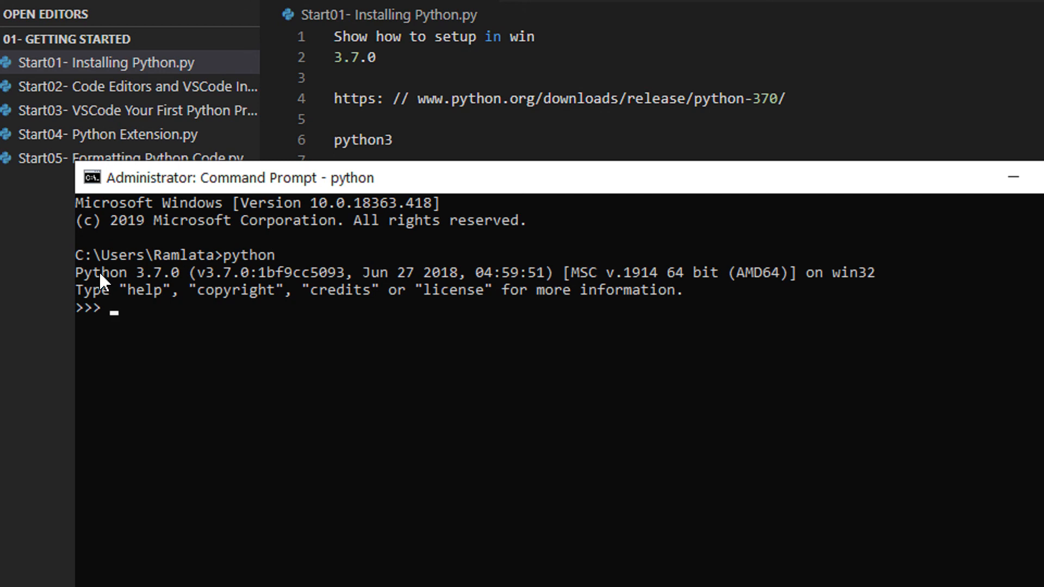
drag(76, 273, 188, 273)
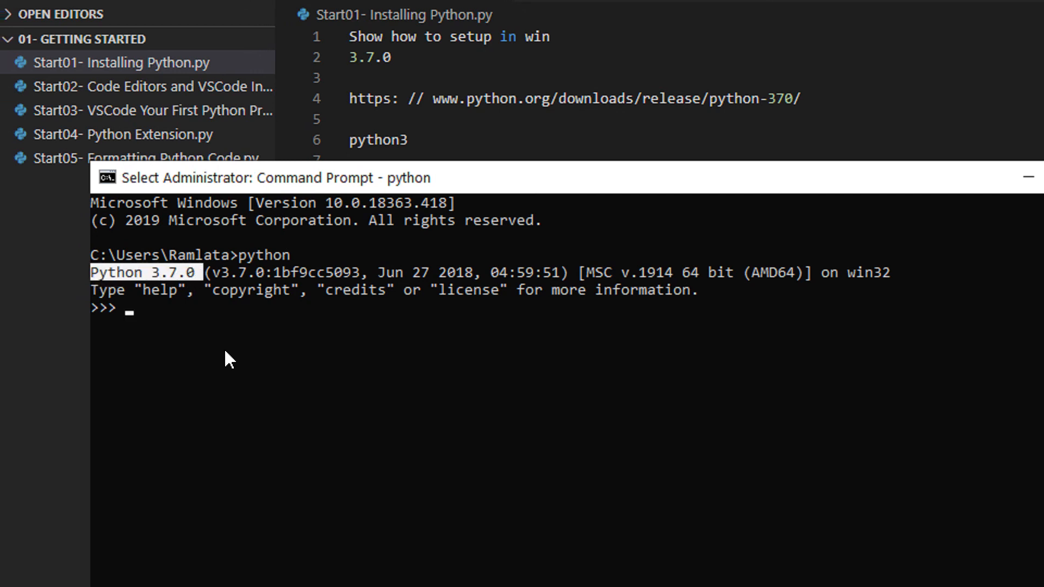
click(226, 350)
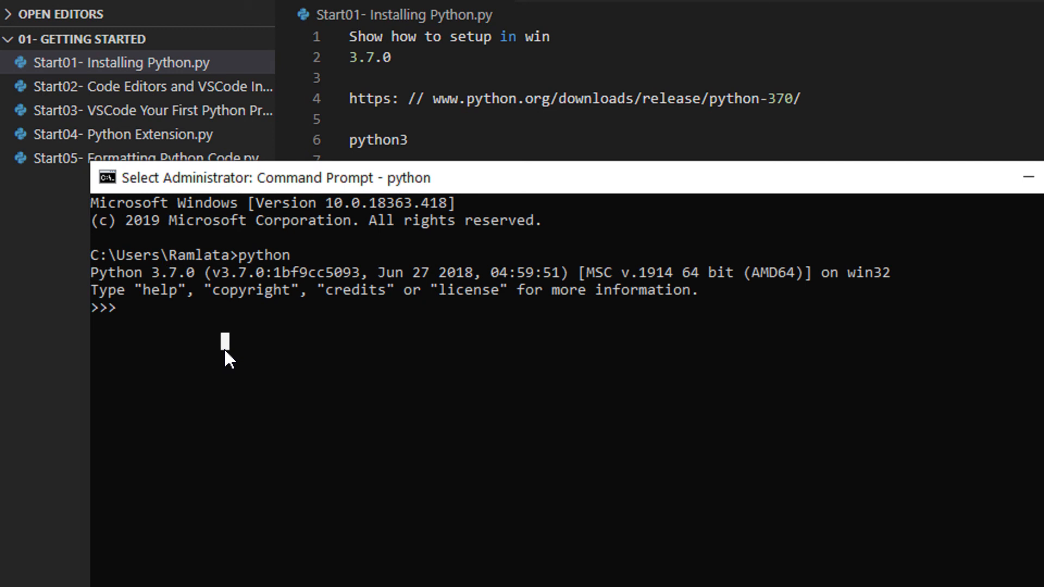
key(ctrl+z)
key(Return)
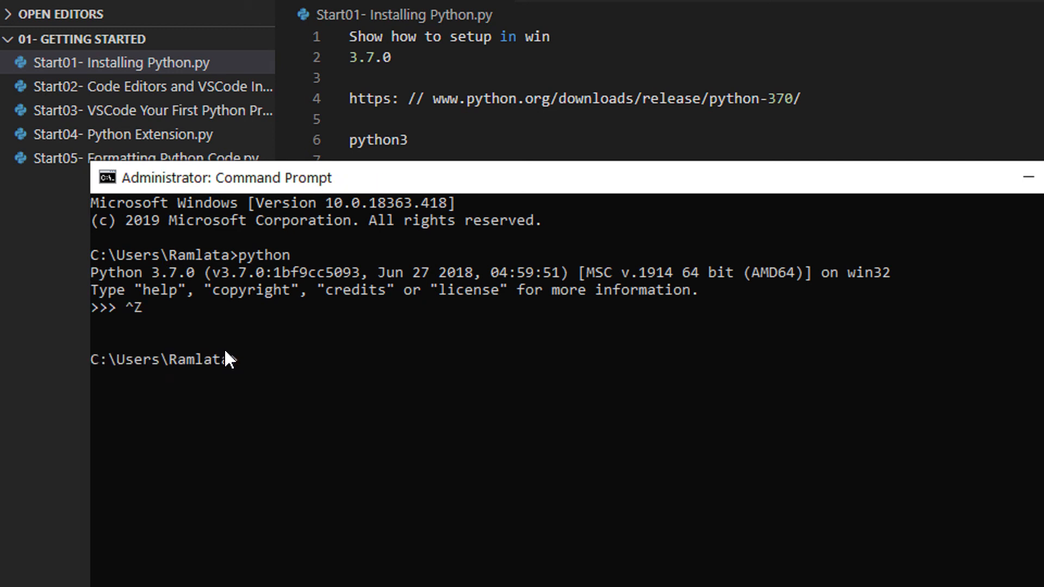
Run python -V to confirm Python 3.7.0, then return to the VS Code notes.
text(python -V)
key(Return)
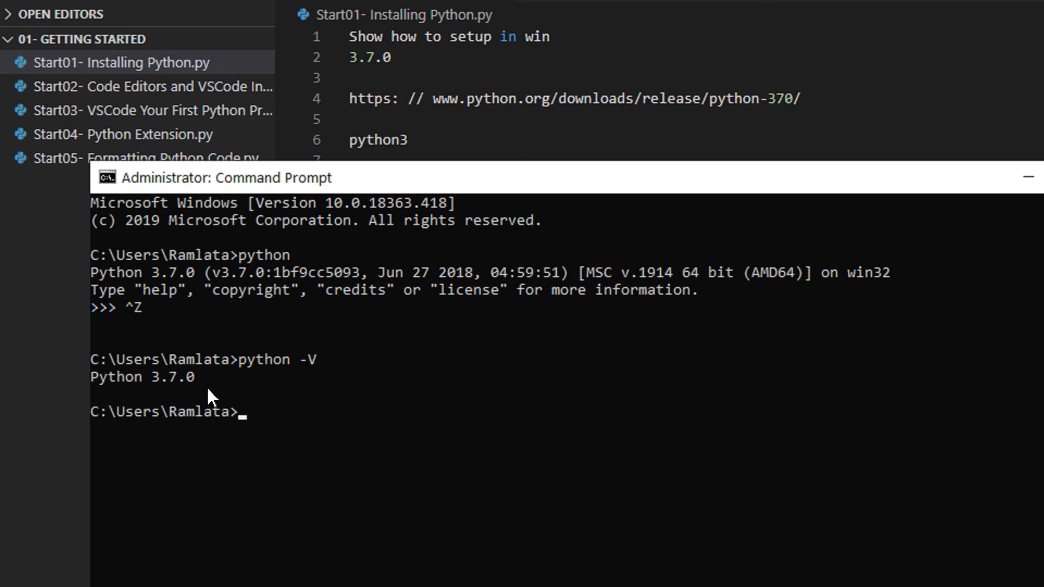
drag(204, 380, 100, 381)
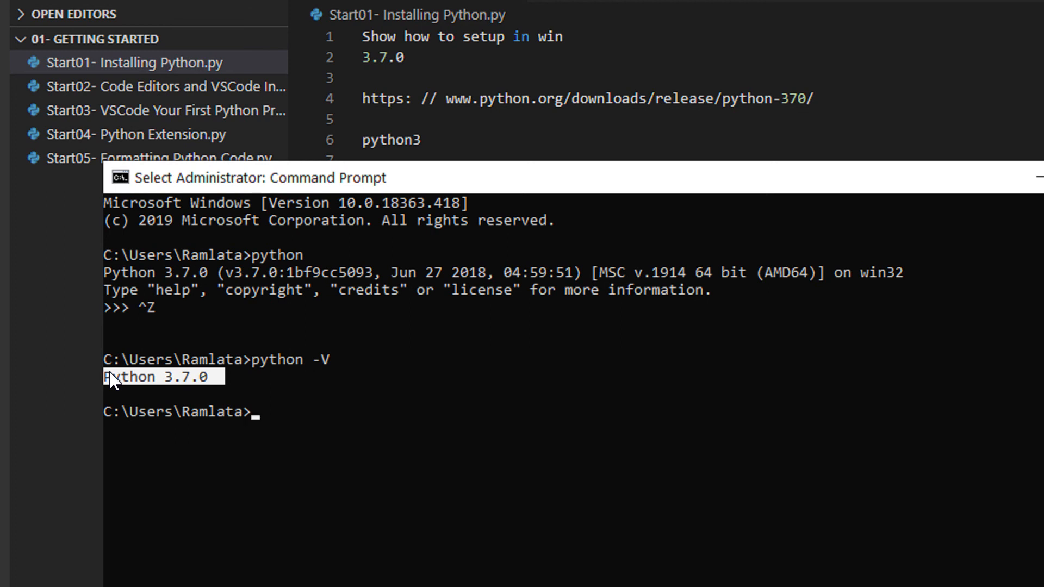
click(560, 124)
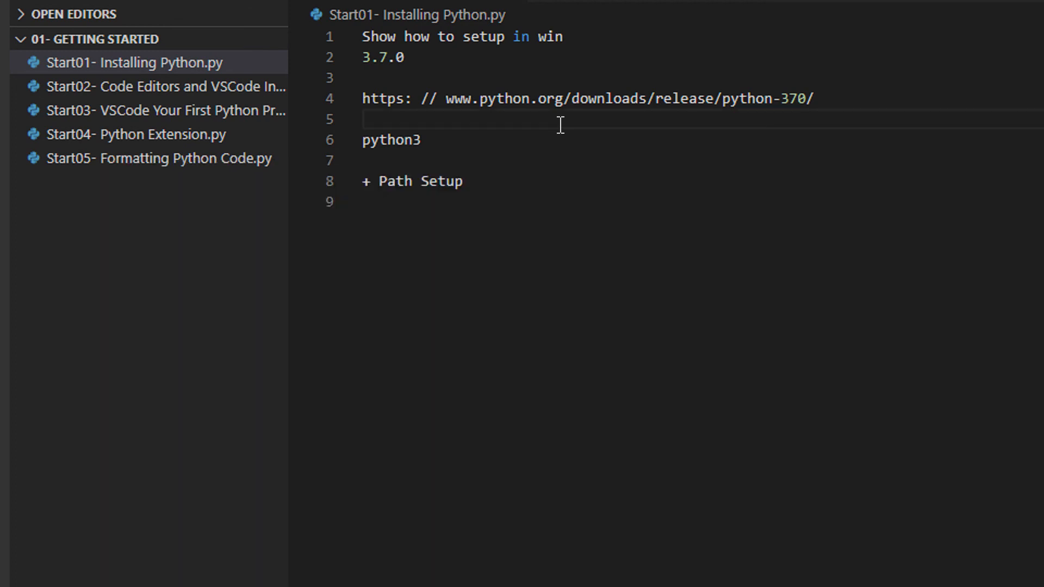